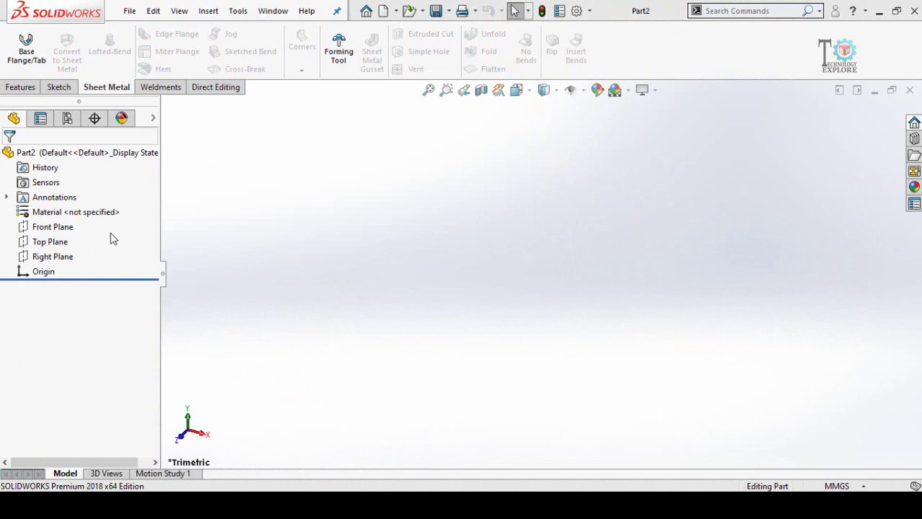
# Sketch on the Front Plane a centre-point arc around the origin, sweeping almost a full circle.
pyautogui.click(53, 228)
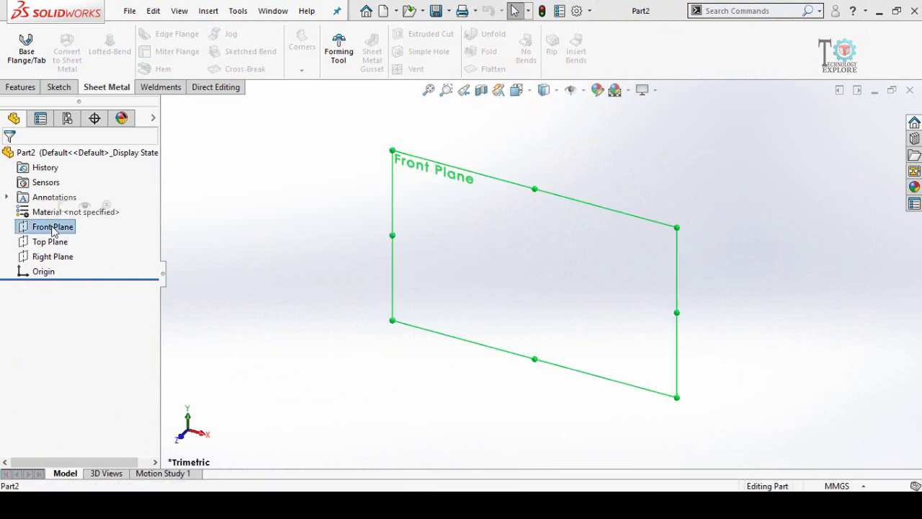
pyautogui.click(82, 204)
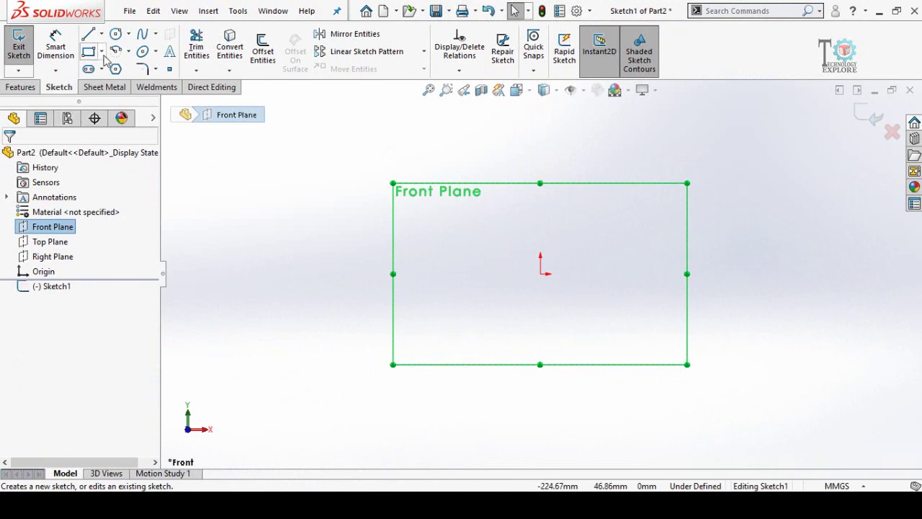
pyautogui.click(128, 54)
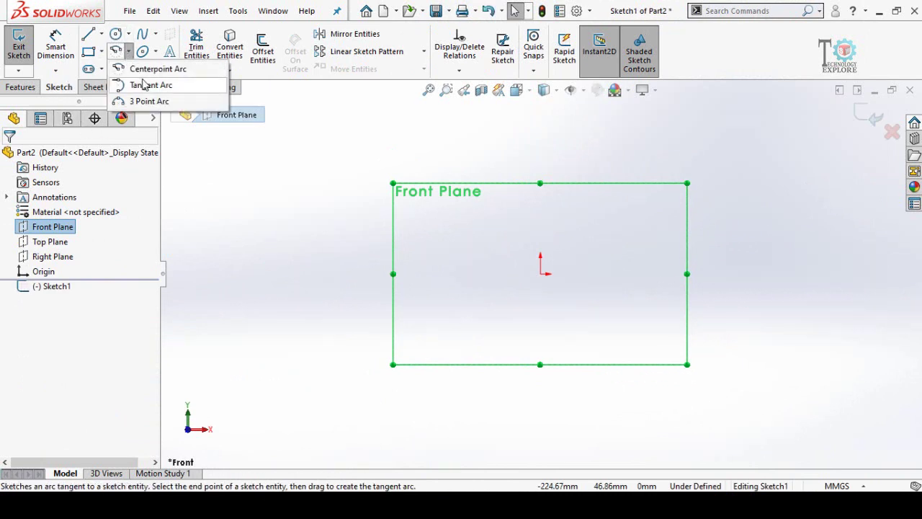
pyautogui.click(154, 69)
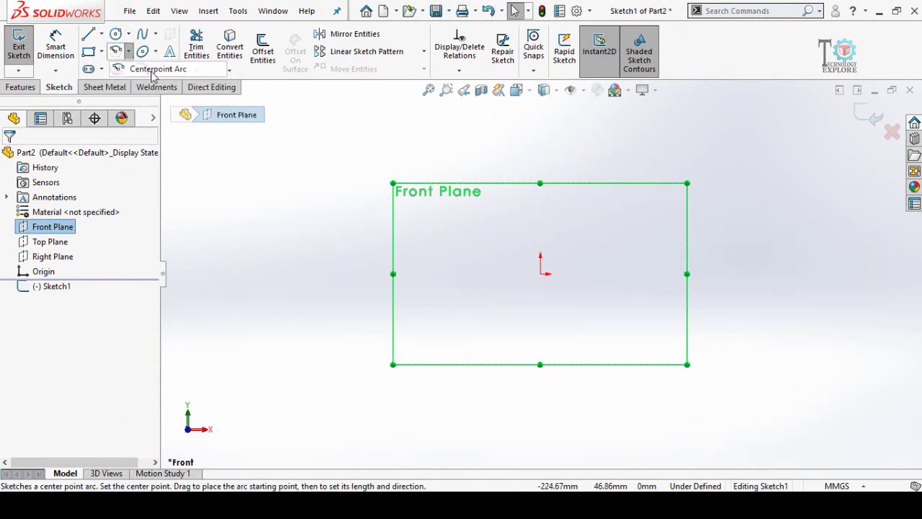
pyautogui.click(540, 275)
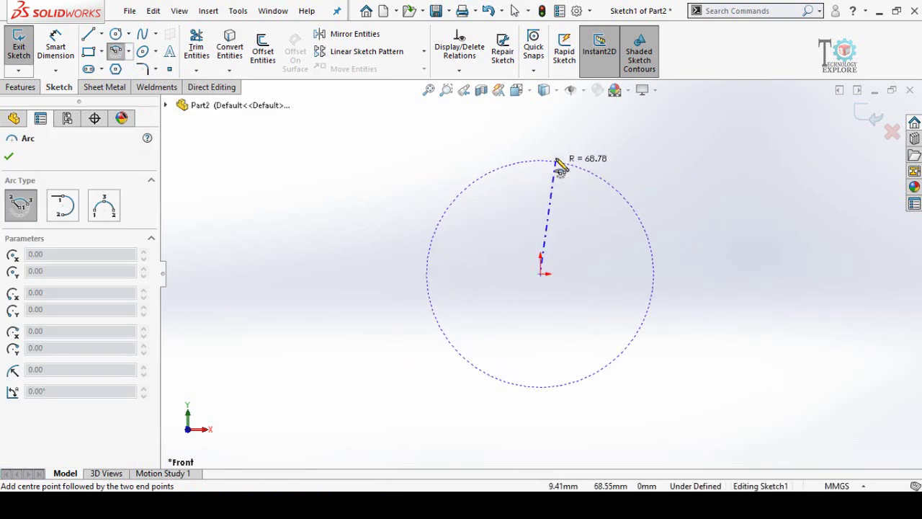
pyautogui.click(536, 132)
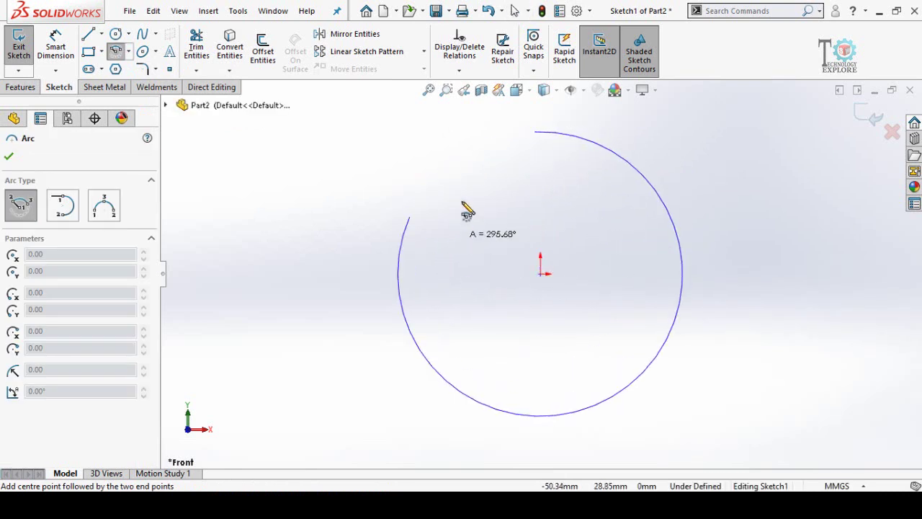
pyautogui.click(532, 186)
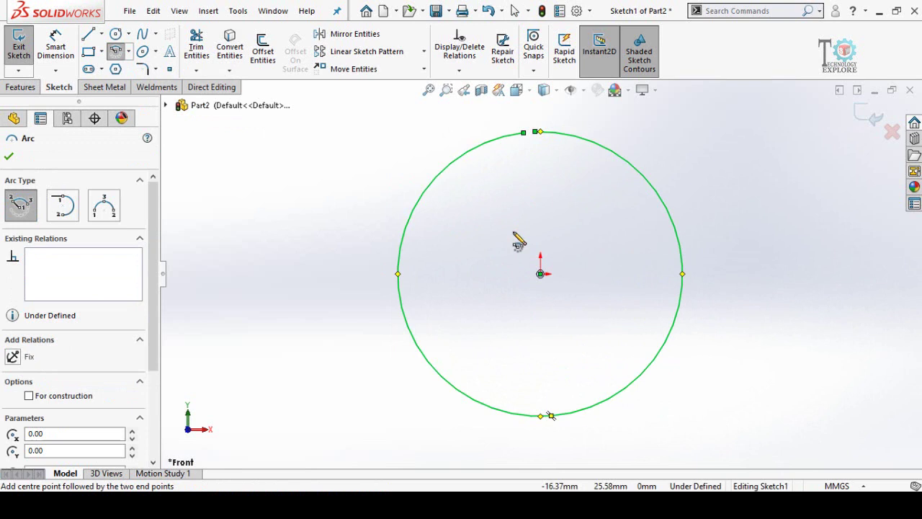
# Dimension the gap between the arc's two top endpoints as 0.01.
pyautogui.press('Escape')
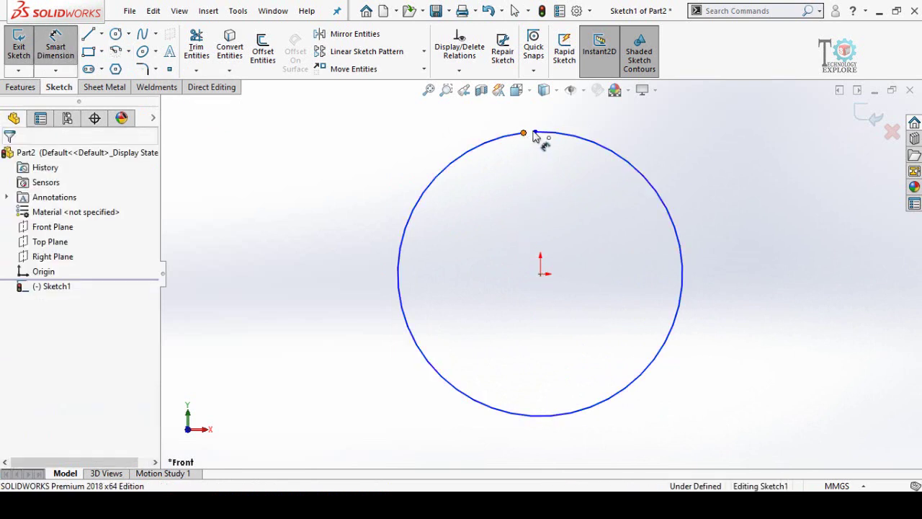
pyautogui.click(533, 133)
pyautogui.click(526, 153)
pyautogui.click(447, 130)
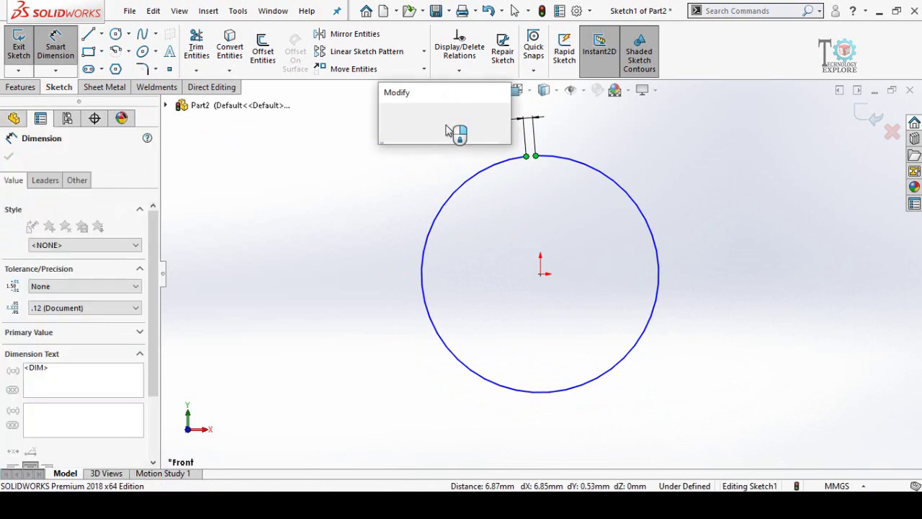
pyautogui.write('0.01')
pyautogui.press('Return')
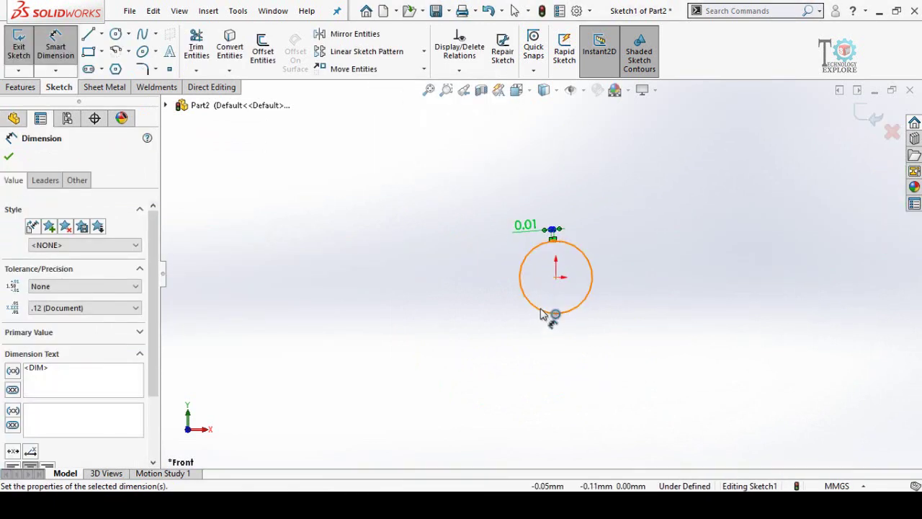
# Dimension the arc radius as 40 mm and zoom to fit the enlarged circle.
pyautogui.click(551, 312)
pyautogui.click(463, 387)
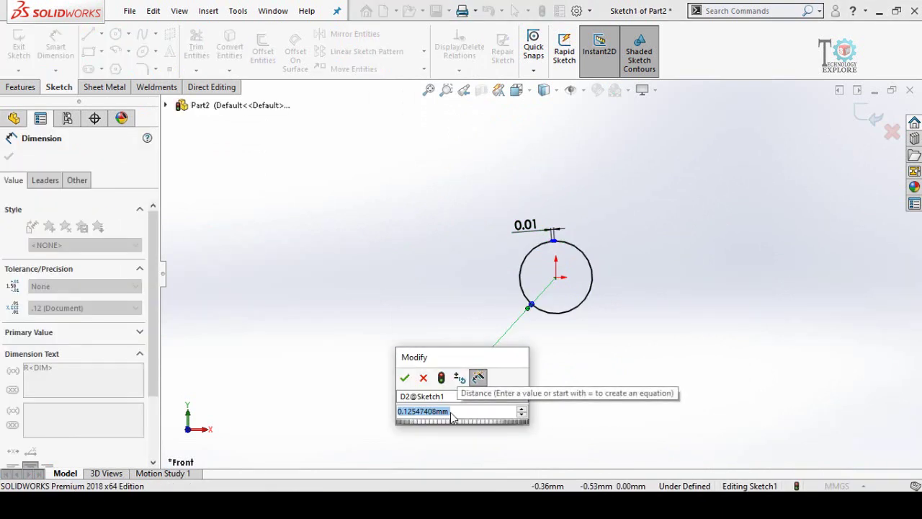
pyautogui.write('4')
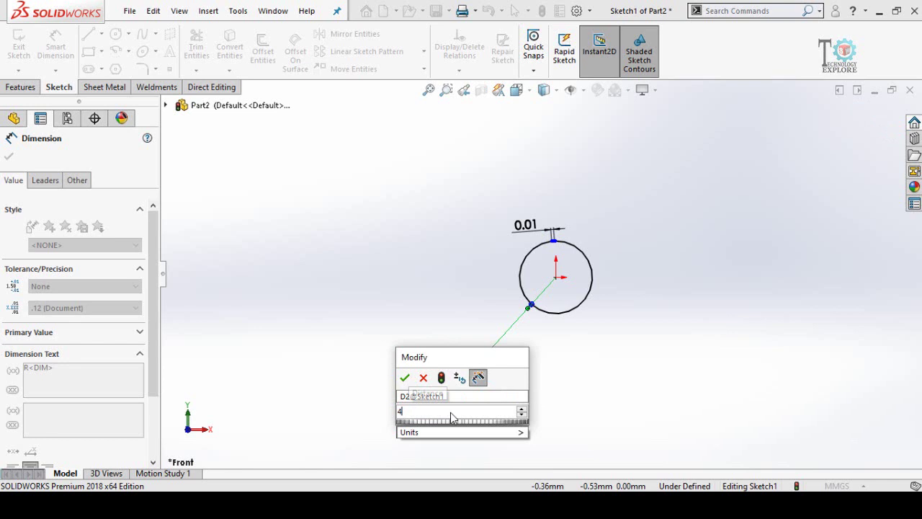
pyautogui.write('0')
pyautogui.press('Return')
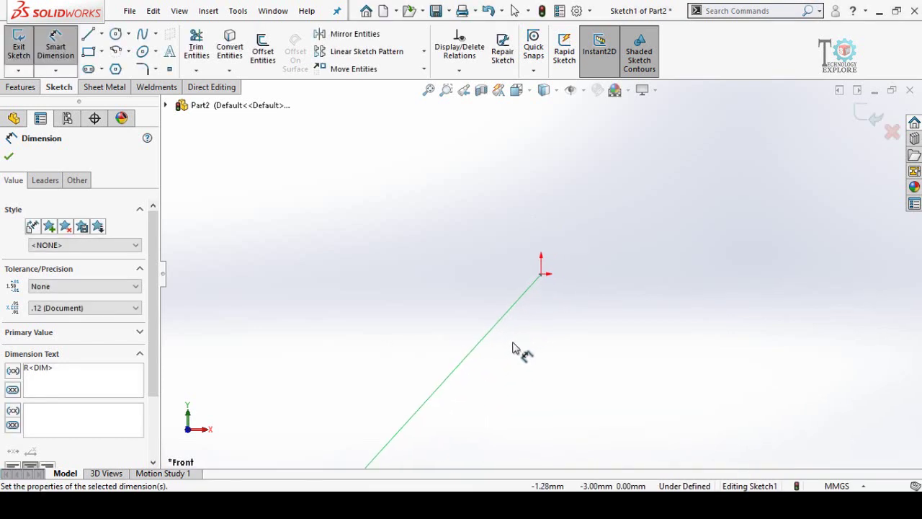
pyautogui.press('f')
pyautogui.press('Escape')
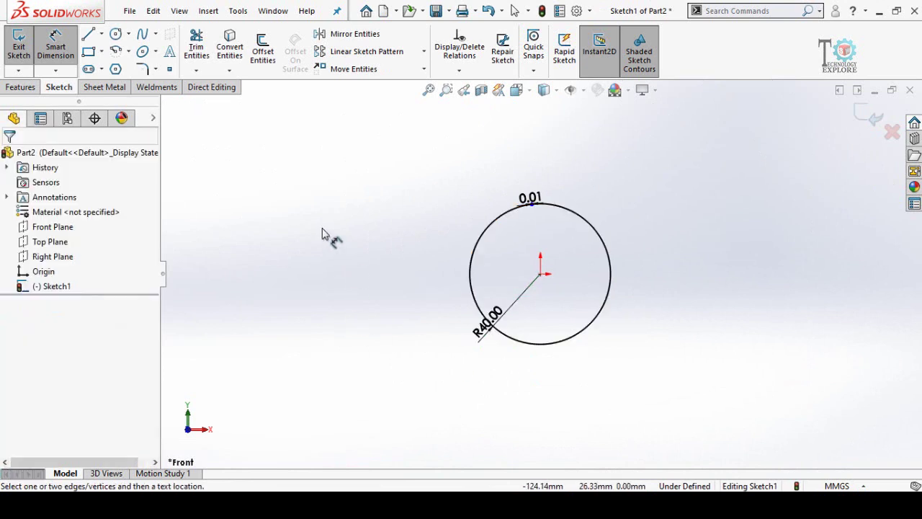
# Create a Base Flange from the arc, 20 mm deep and 3 mm thick, reversed outward.
pyautogui.click(99, 87)
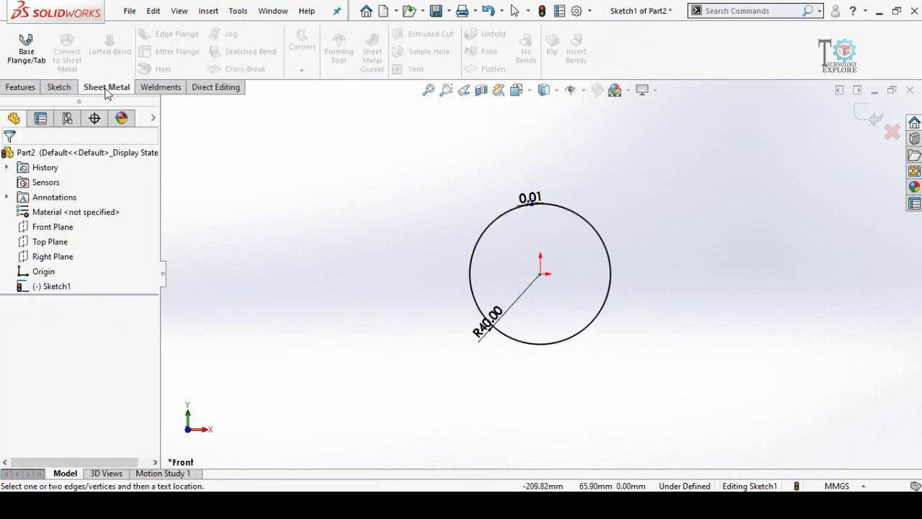
pyautogui.click(21, 66)
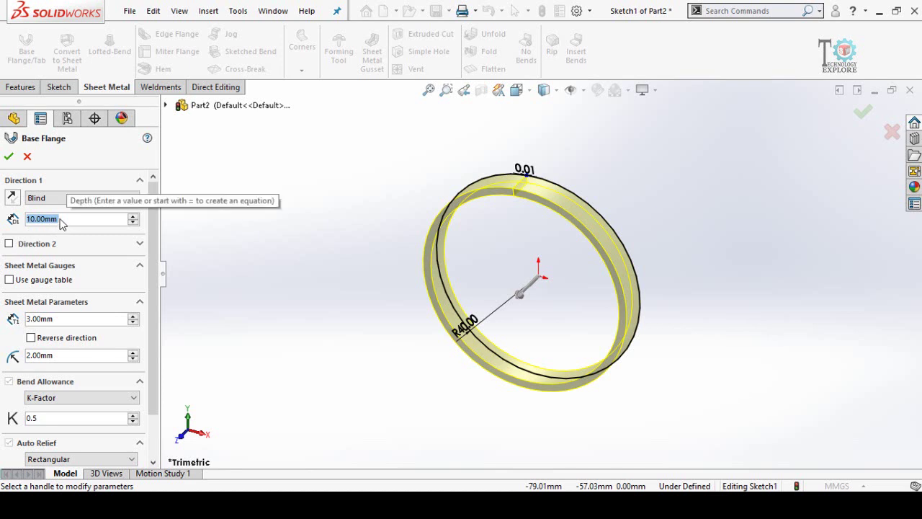
pyautogui.click(132, 215)
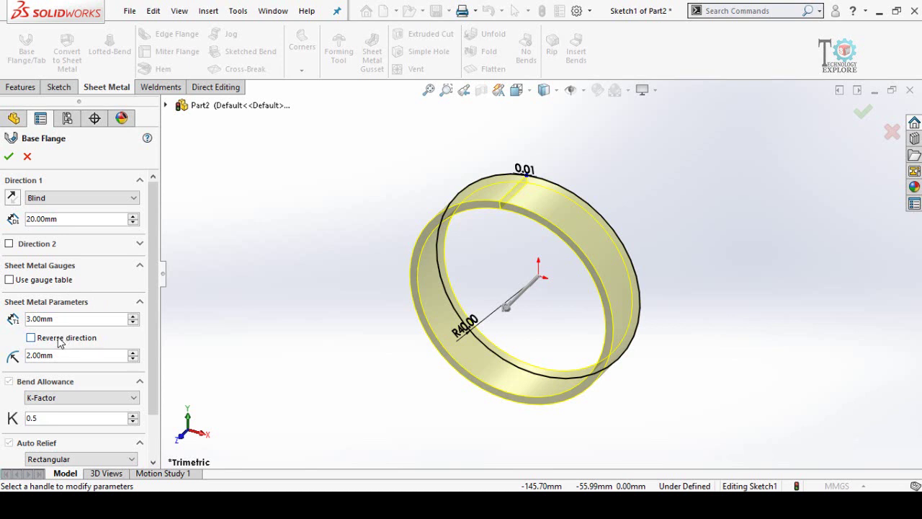
pyautogui.click(60, 343)
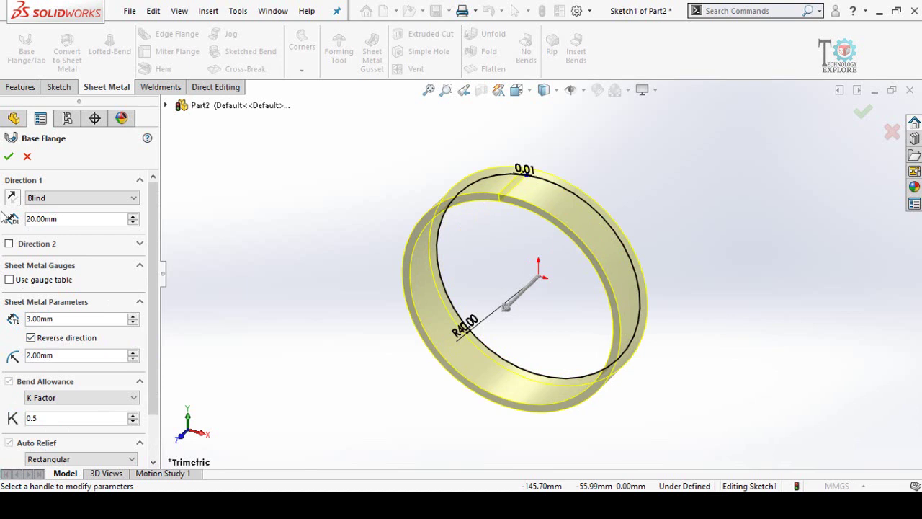
pyautogui.click(8, 156)
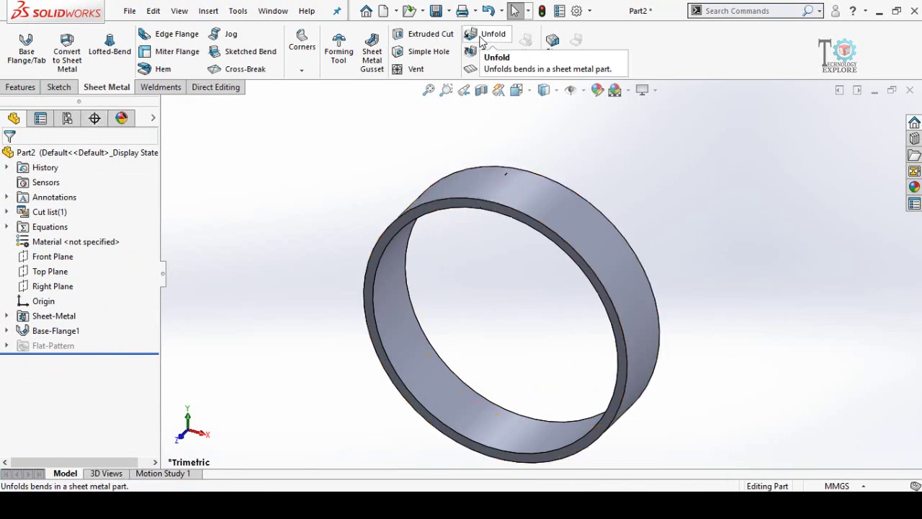
# Unfold all bends with the seam edge fixed, then orbit to face the flat strip.
pyautogui.click(482, 42)
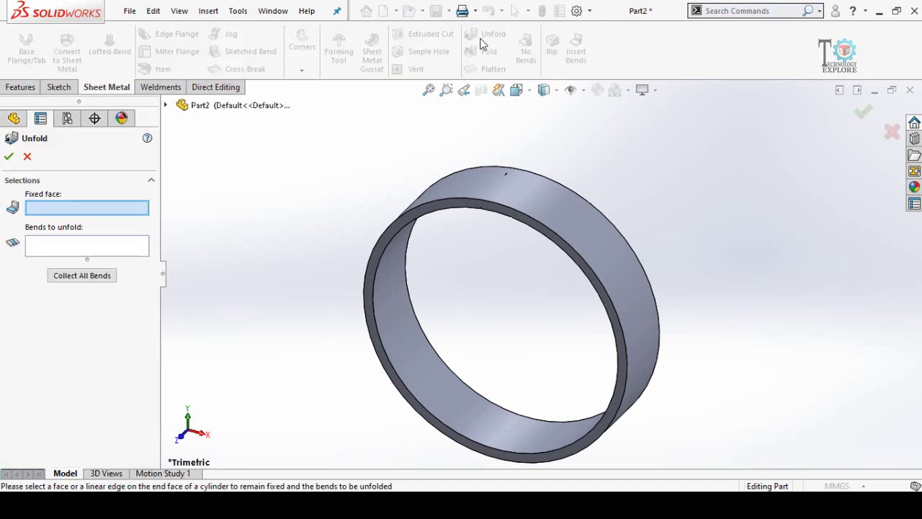
pyautogui.click(503, 183)
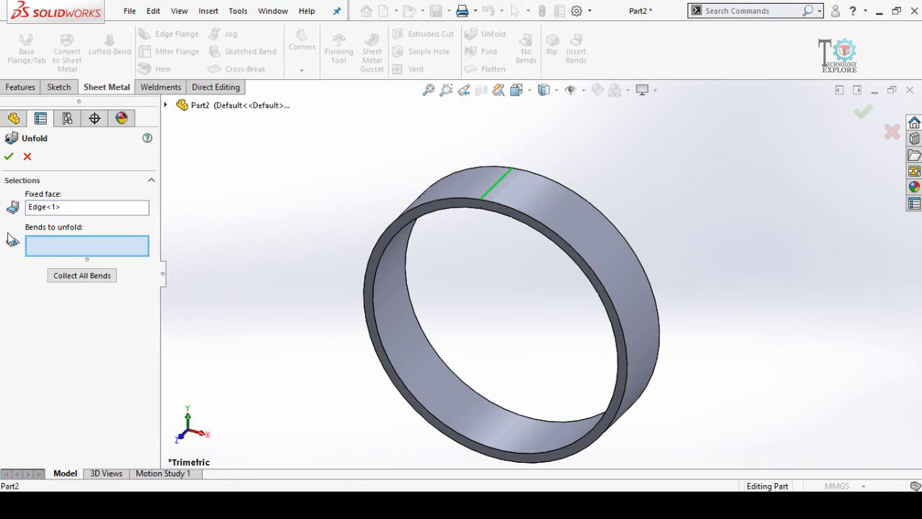
pyautogui.click(73, 280)
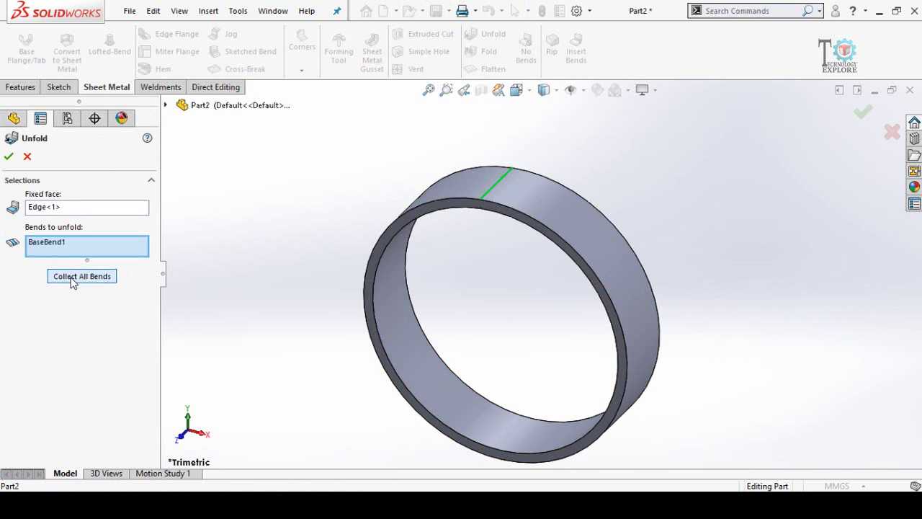
pyautogui.click(9, 158)
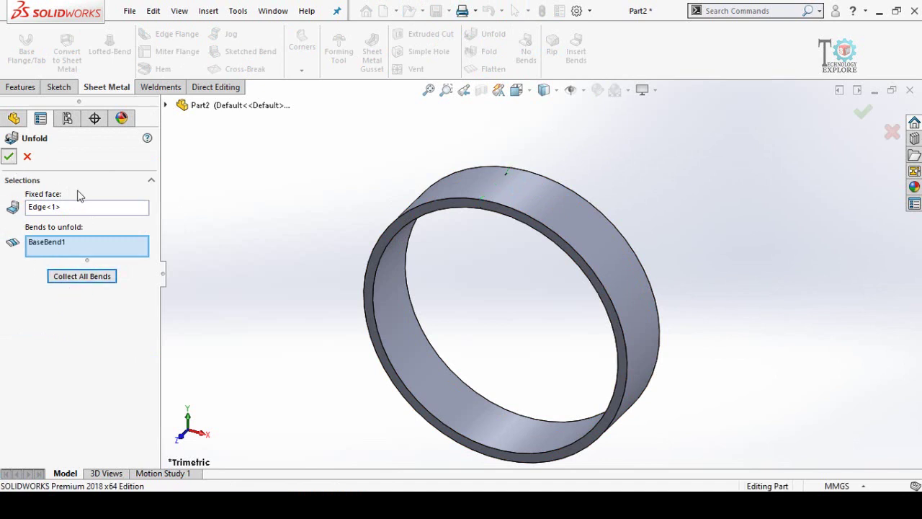
pyautogui.press('f')
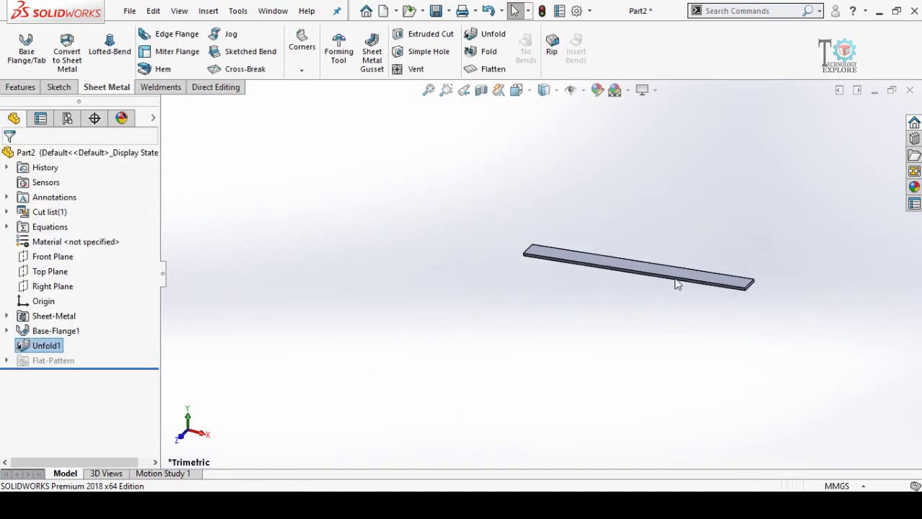
pyautogui.moveTo(679, 282)
pyautogui.mouseDown(button='middle')
pyautogui.moveTo(541, 317)
pyautogui.moveTo(551, 270)
pyautogui.moveTo(584, 264)
pyautogui.mouseUp(button='middle')
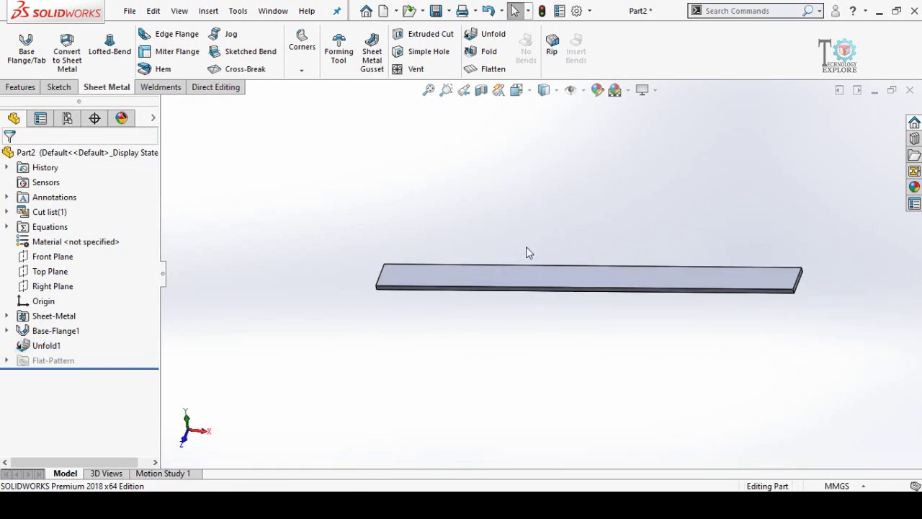
pyautogui.moveTo(526, 246); pyautogui.dragTo(530, 283, button='middle')
# Start a sketch on the flat strip's face and view it normal-to.
pyautogui.click(528, 280)
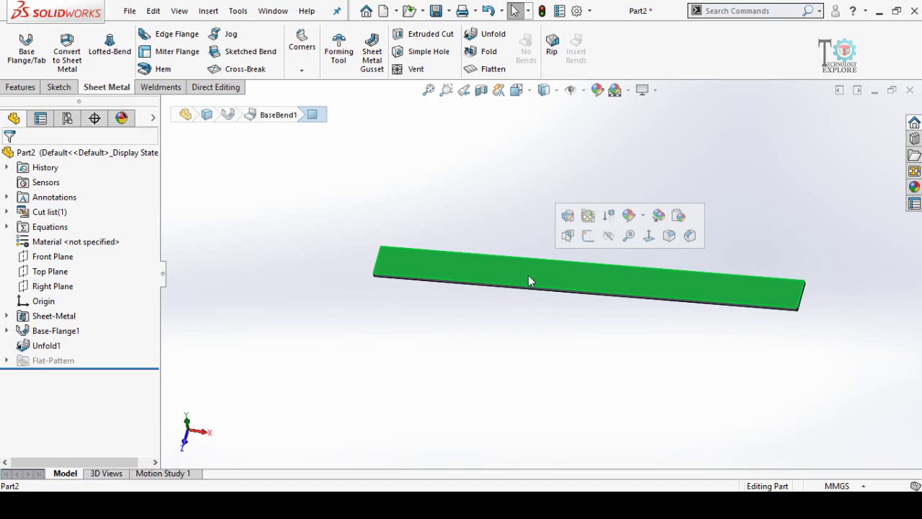
pyautogui.click(588, 236)
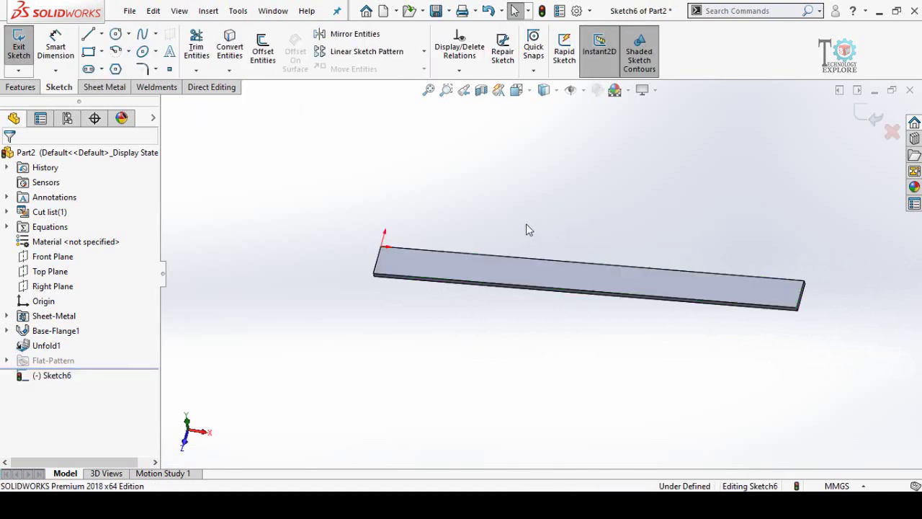
pyautogui.hotkey('ctrl', '8')
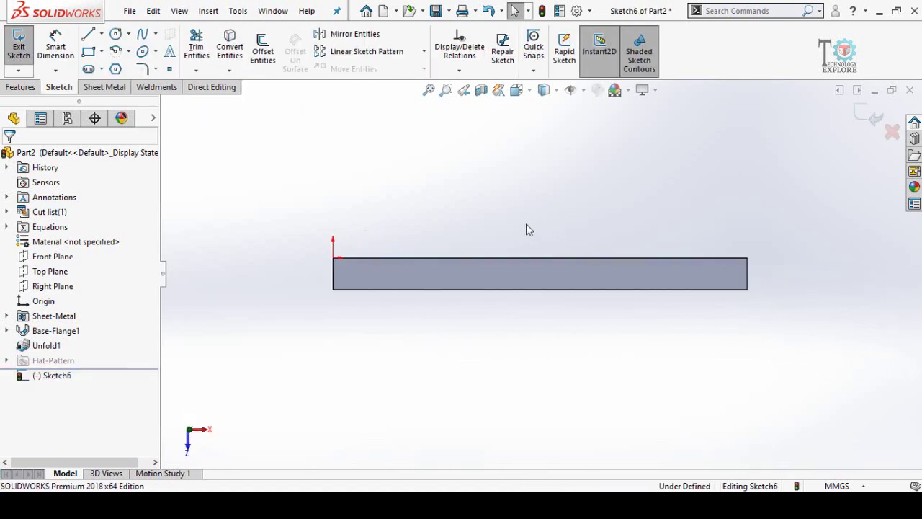
pyautogui.scroll(-3, 393, 269)
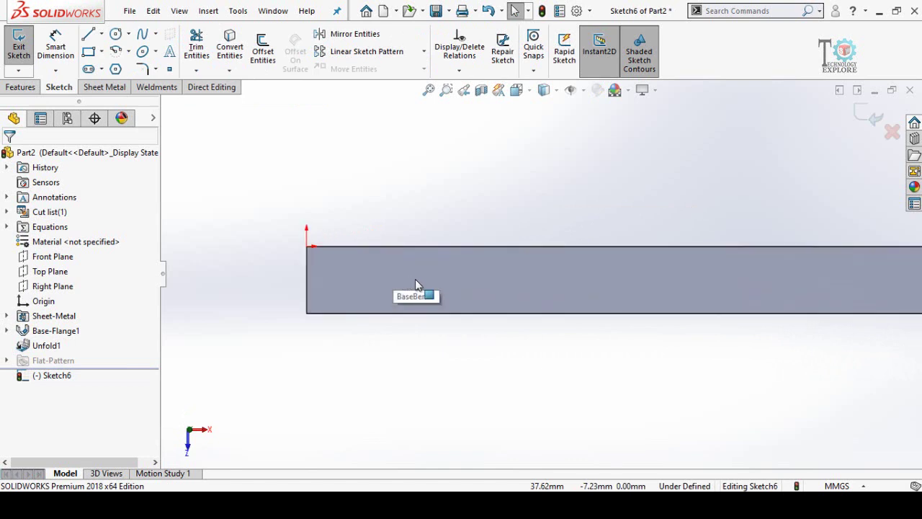
pyautogui.scroll(3, 423, 286)
pyautogui.scroll(-2, 913, 268)
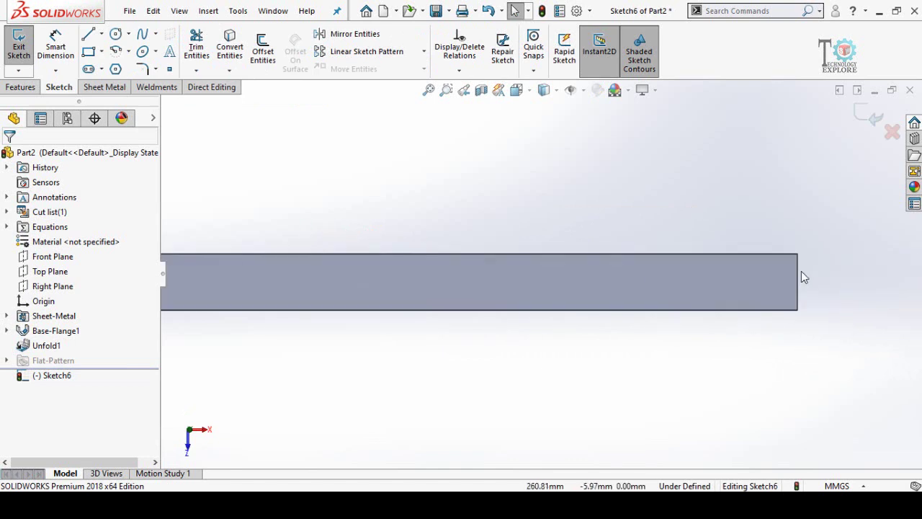
pyautogui.scroll(2, 288, 275)
pyautogui.scroll(-2, 343, 274)
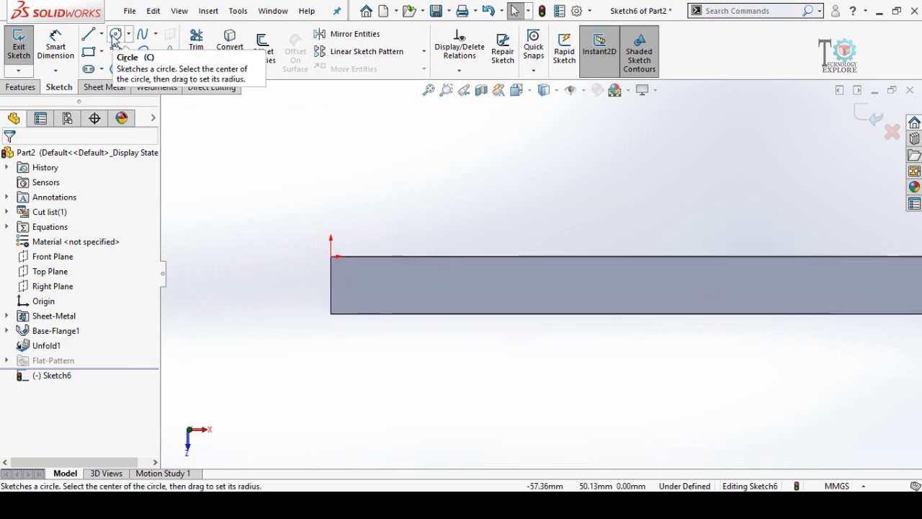
# Draw a small circle near the left end, centre horizontal with a left-edge point.
pyautogui.click(116, 35)
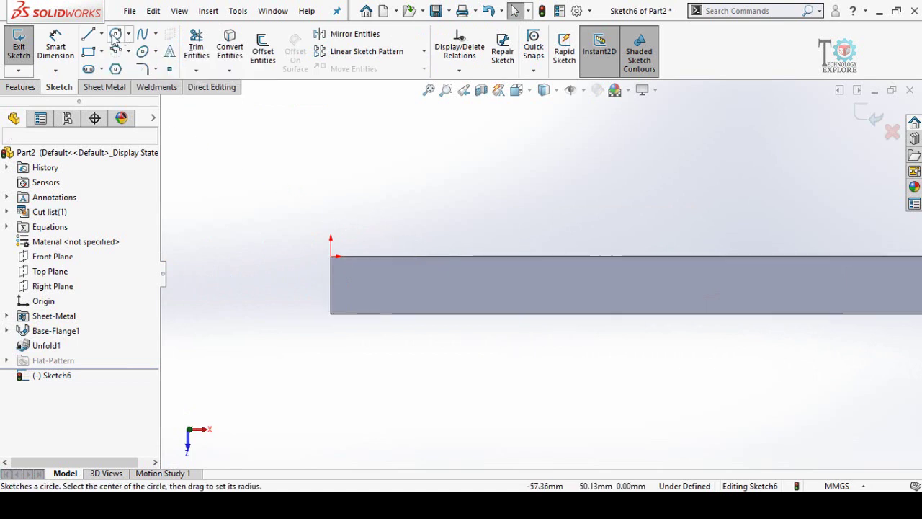
pyautogui.click(378, 287)
pyautogui.click(383, 292)
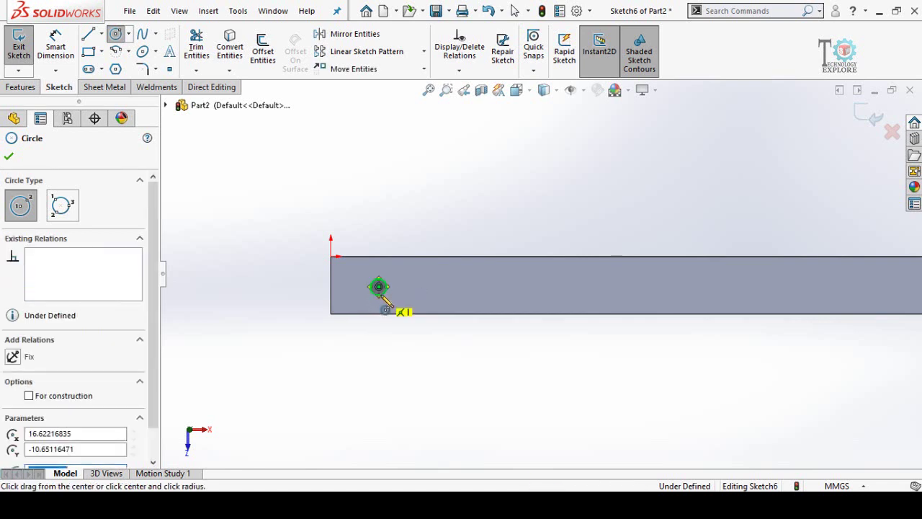
pyautogui.scroll(-2, 407, 302)
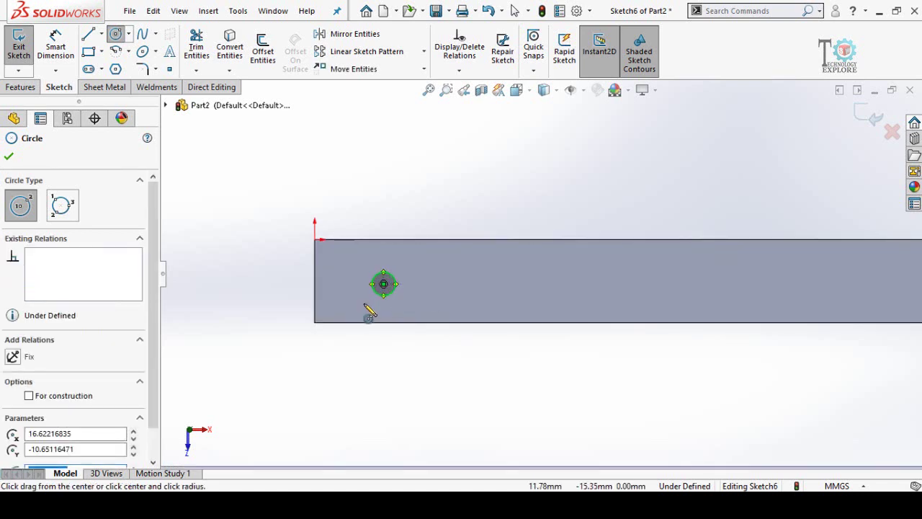
pyautogui.press('Escape')
pyautogui.click(383, 285)
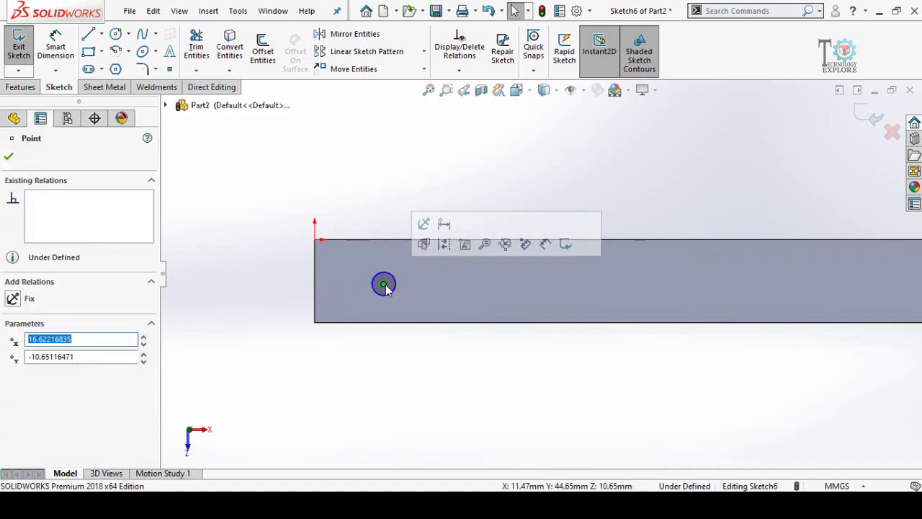
pyautogui.keyDown('ctrl'); pyautogui.click(314, 282); pyautogui.keyUp('ctrl')
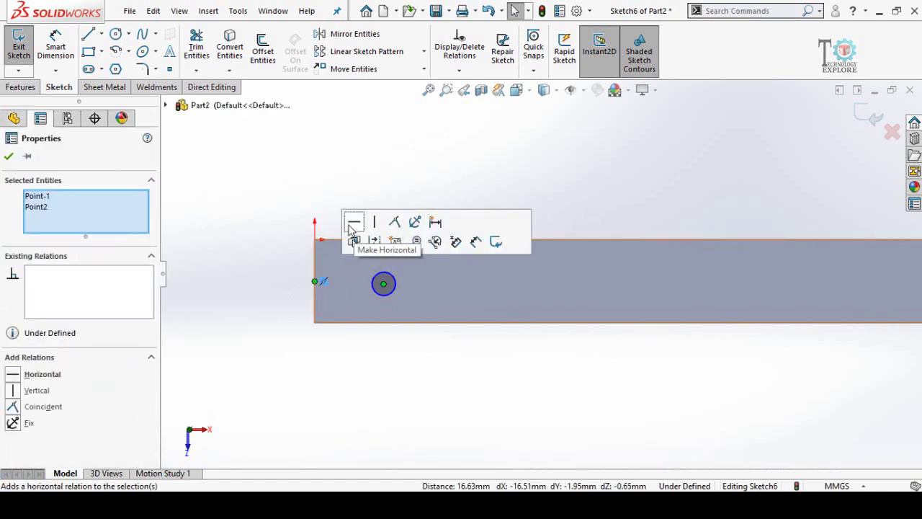
pyautogui.click(353, 223)
pyautogui.click(360, 359)
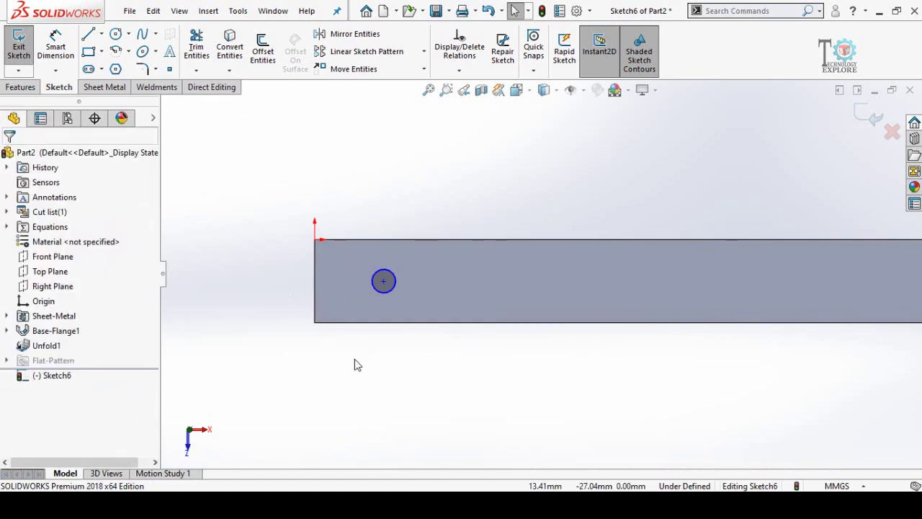
# Dimension the circle 15 mm from the strip's left edge.
pyautogui.press('d')
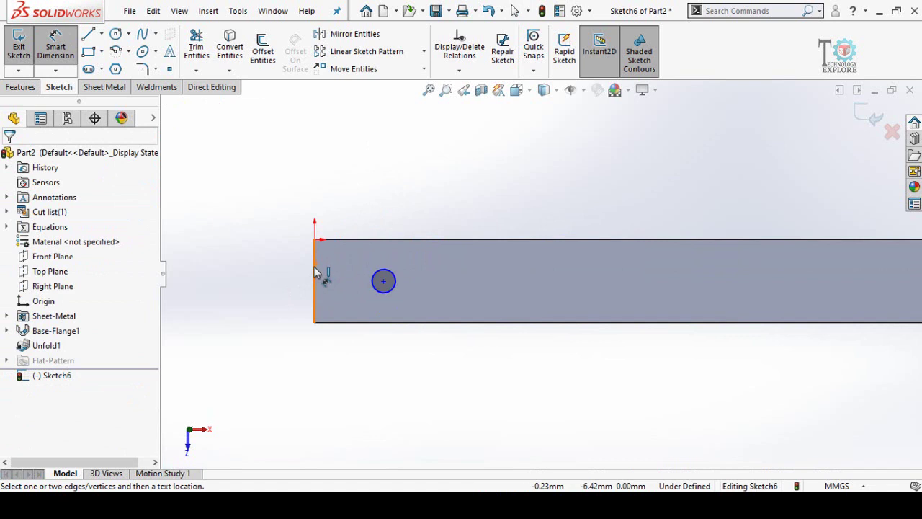
pyautogui.click(316, 268)
pyautogui.click(381, 295)
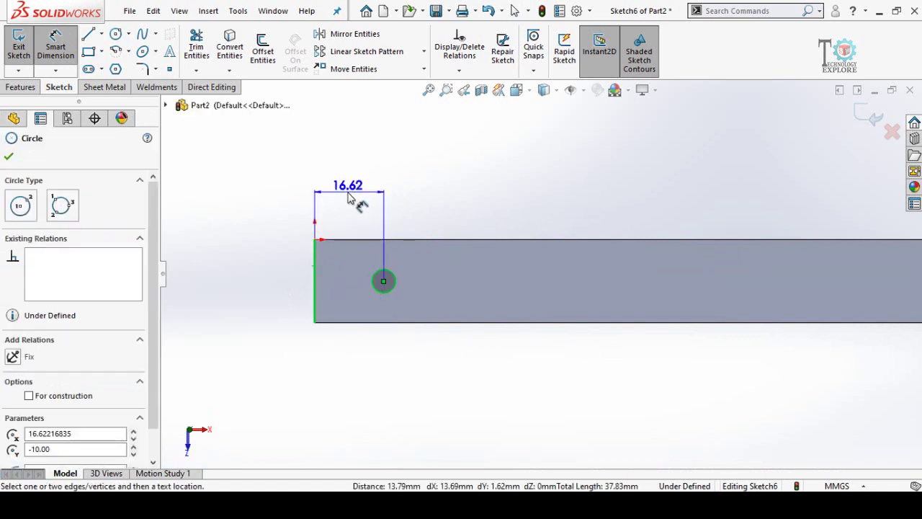
pyautogui.click(348, 198)
pyautogui.write('15')
pyautogui.press('Return')
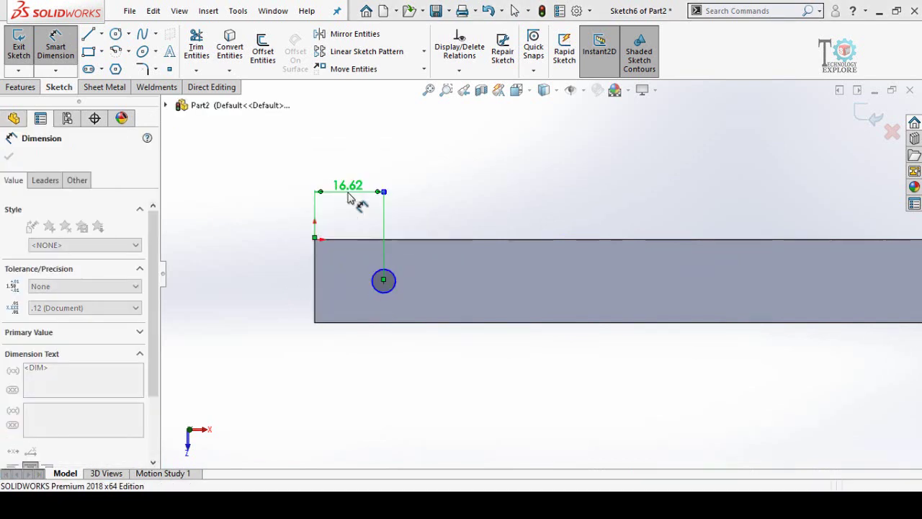
pyautogui.scroll(3, 463, 367)
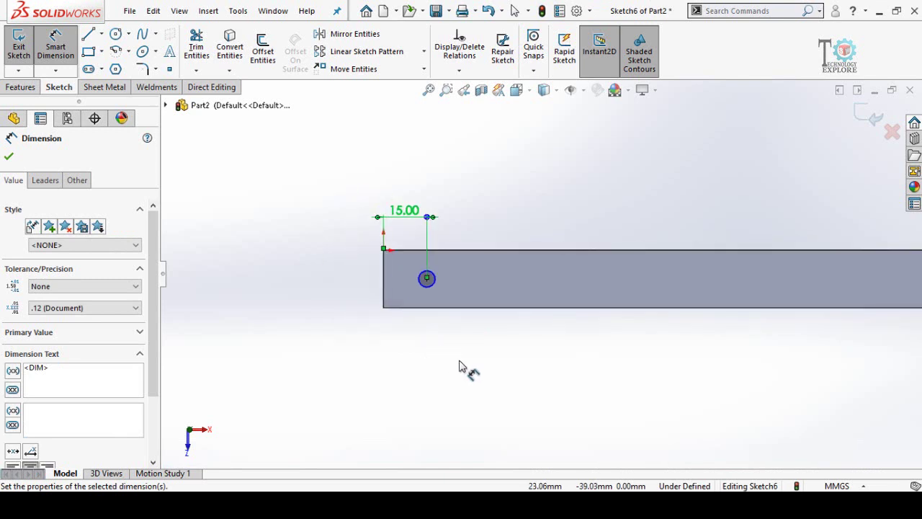
pyautogui.click(465, 368)
# Set the hole circle's diameter to 3 mm.
pyautogui.click(425, 294)
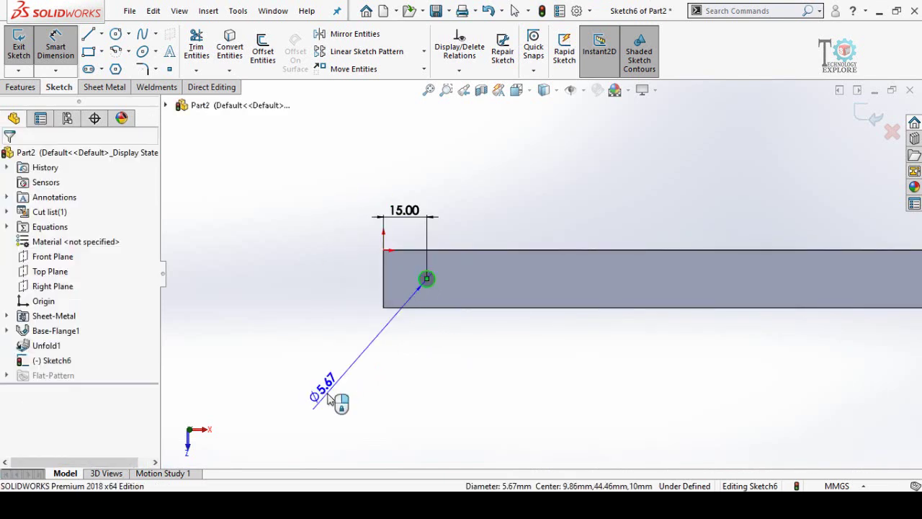
pyautogui.click(337, 401)
pyautogui.write('3')
pyautogui.press('Return')
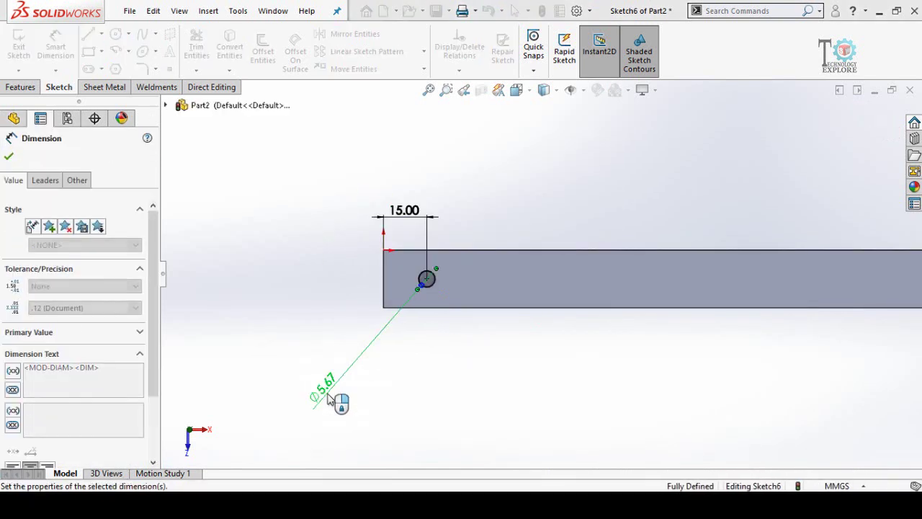
pyautogui.click(483, 370)
pyautogui.scroll(-1, 505, 259)
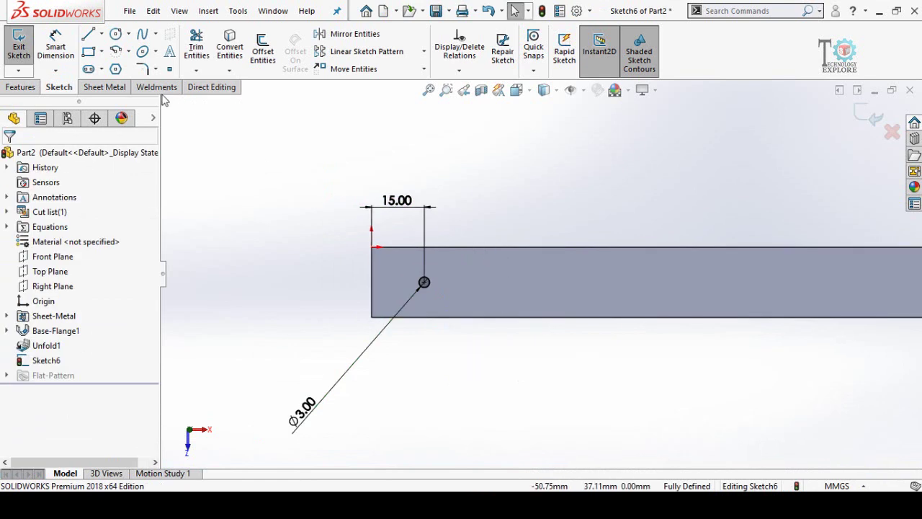
pyautogui.click(102, 70)
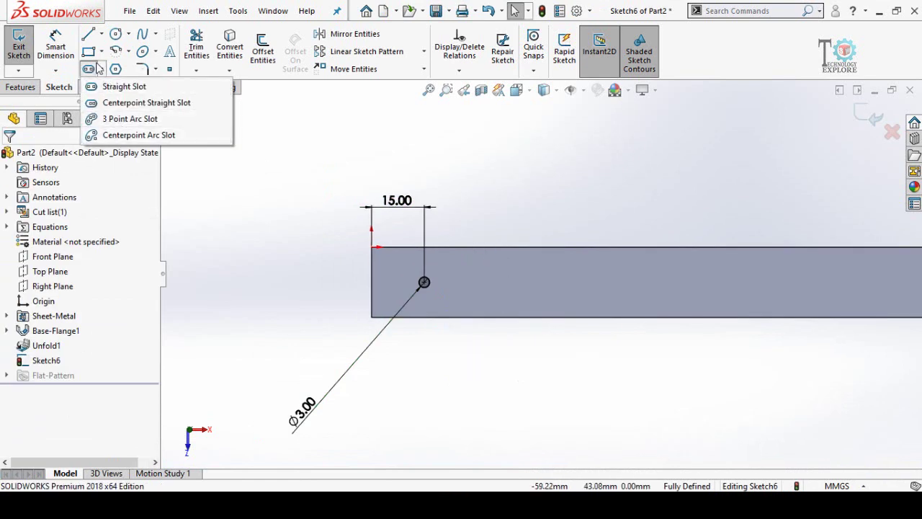
# Draw a centerpoint arc slot centred on the hole centre.
pyautogui.click(119, 135)
pyautogui.scroll(-2, 476, 282)
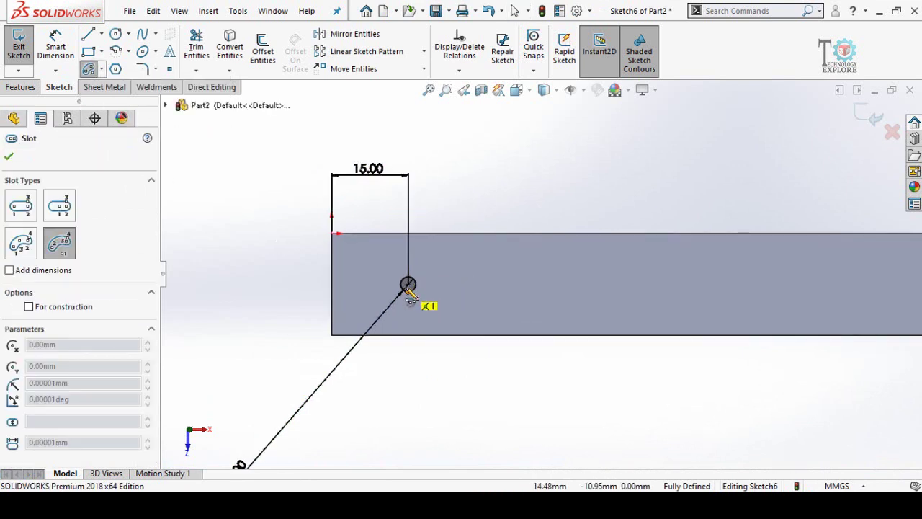
pyautogui.click(408, 284)
pyautogui.click(408, 250)
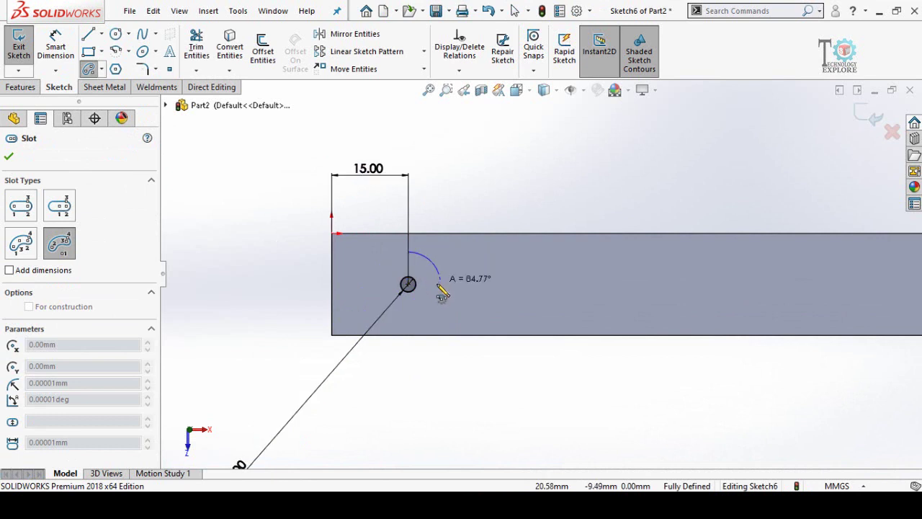
pyautogui.click(437, 268)
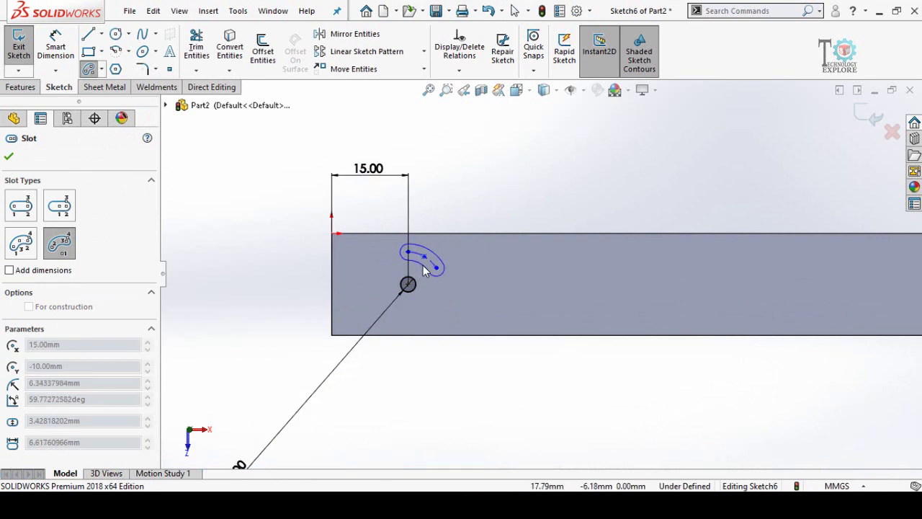
pyautogui.click(425, 270)
pyautogui.press('Escape')
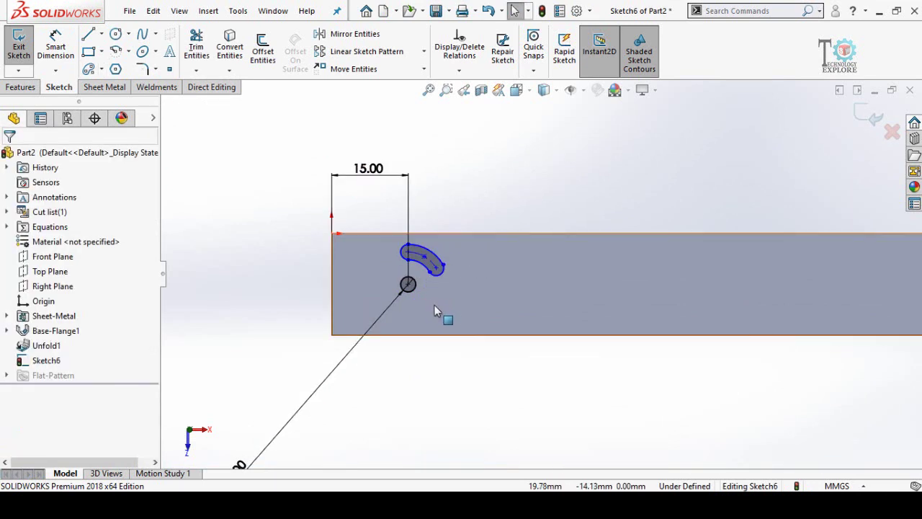
pyautogui.moveTo(434, 305); pyautogui.dragTo(477, 262, button='right')
pyautogui.scroll(-2, 460, 238)
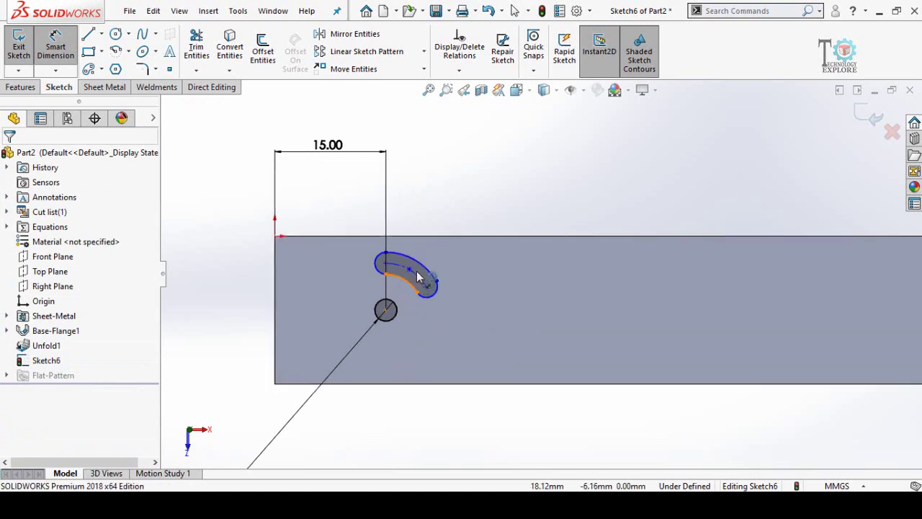
# Dimension the curved slot's width to 1.5 mm and its arc radius to 5 mm.
pyautogui.click(424, 271)
pyautogui.click(487, 198)
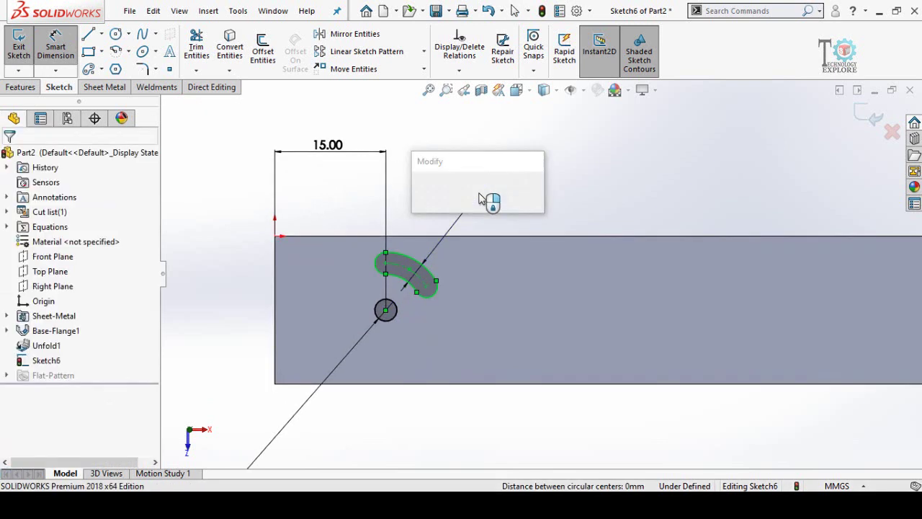
pyautogui.write('1.5')
pyautogui.press('Return')
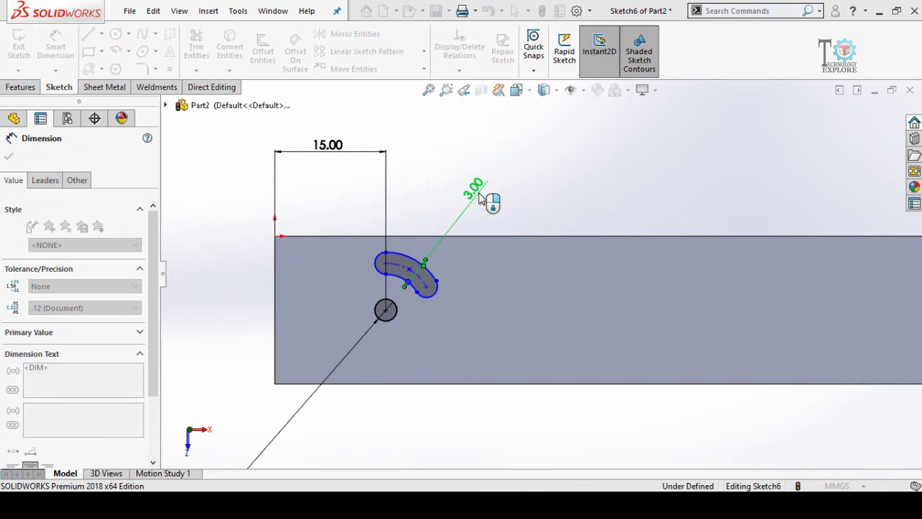
pyautogui.click(428, 339)
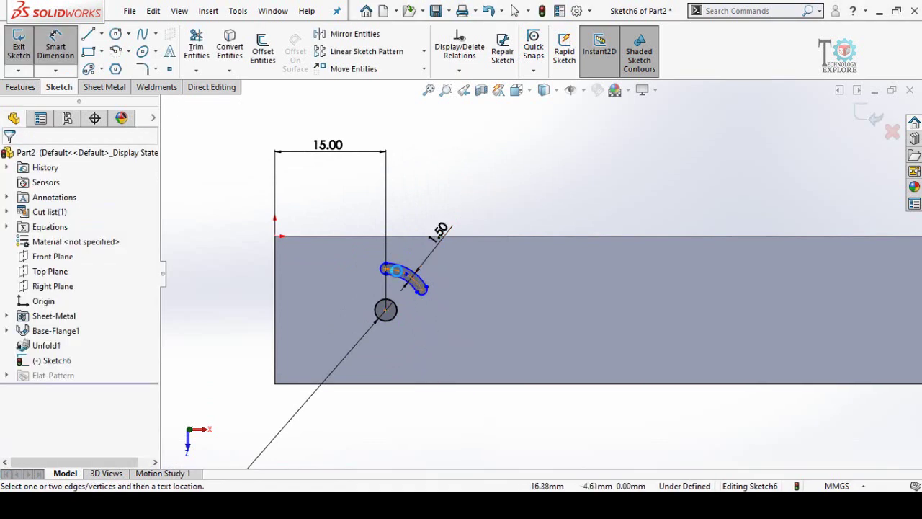
pyautogui.click(396, 269)
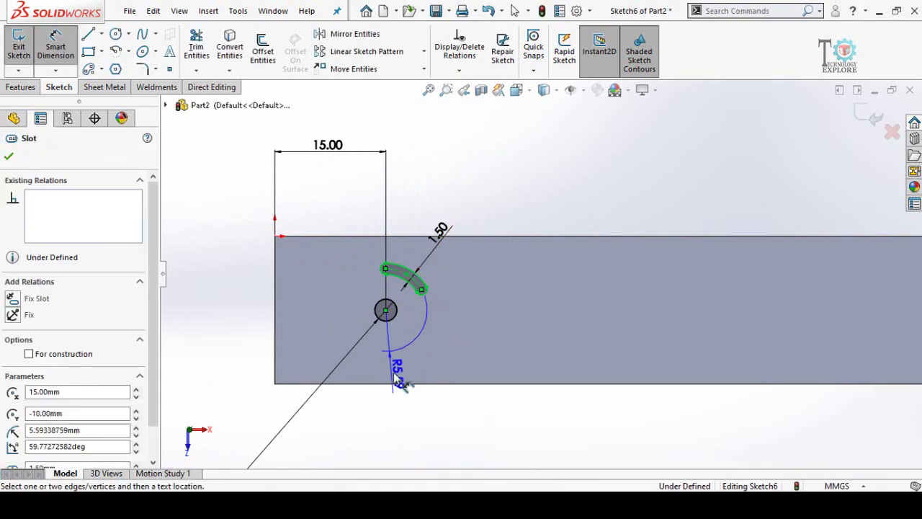
pyautogui.scroll(3, 398, 371)
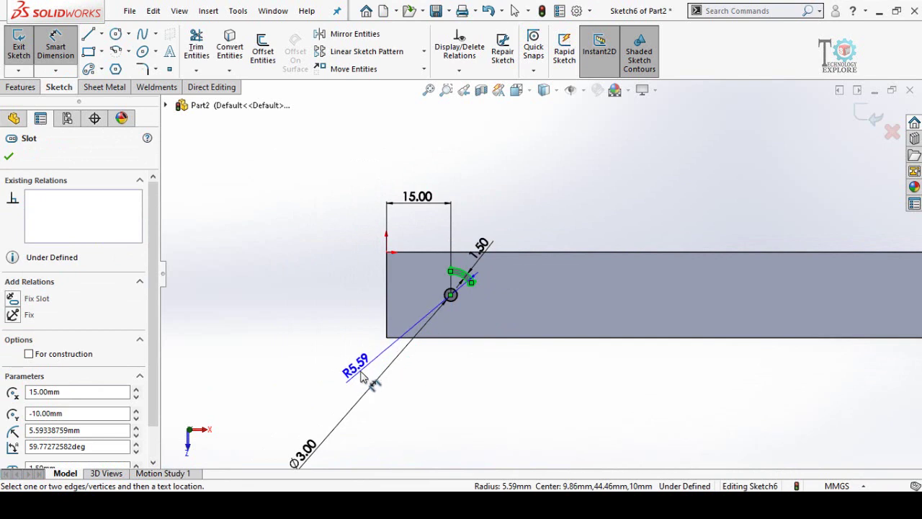
pyautogui.click(362, 376)
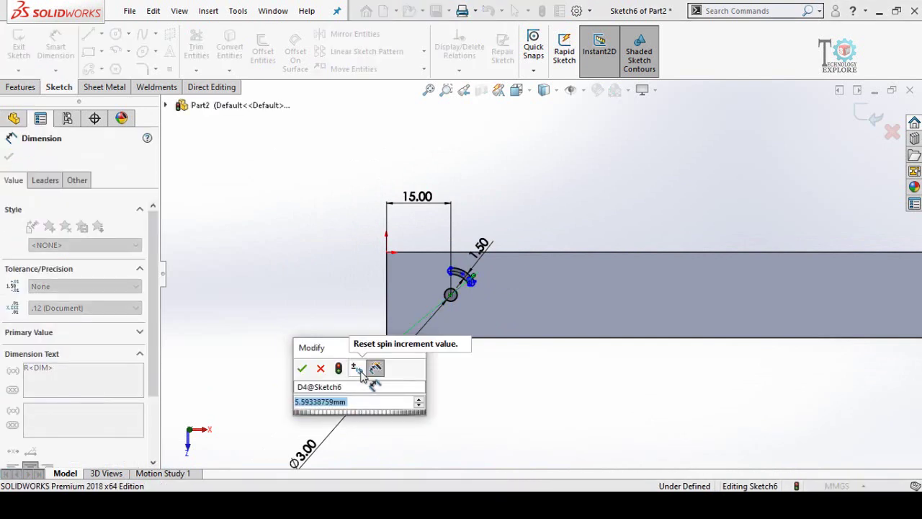
pyautogui.write('5')
pyautogui.press('Return')
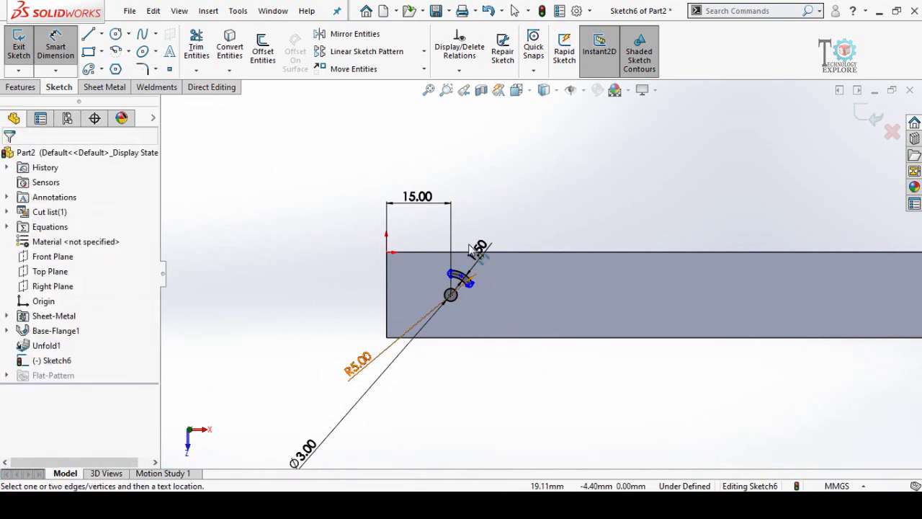
pyautogui.scroll(-5, 469, 273)
# Set the distance between the slot's end centres to 3.00 mm.
pyautogui.click(514, 344)
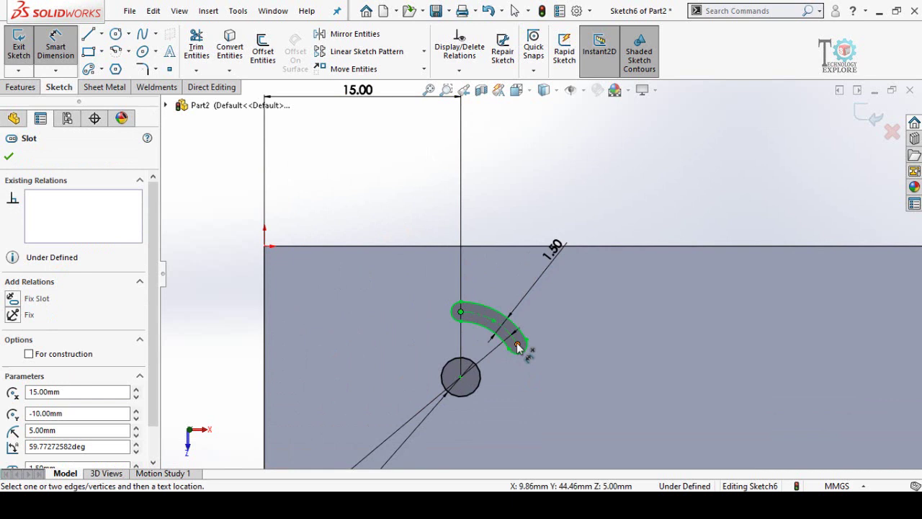
pyautogui.click(517, 344)
pyautogui.click(461, 311)
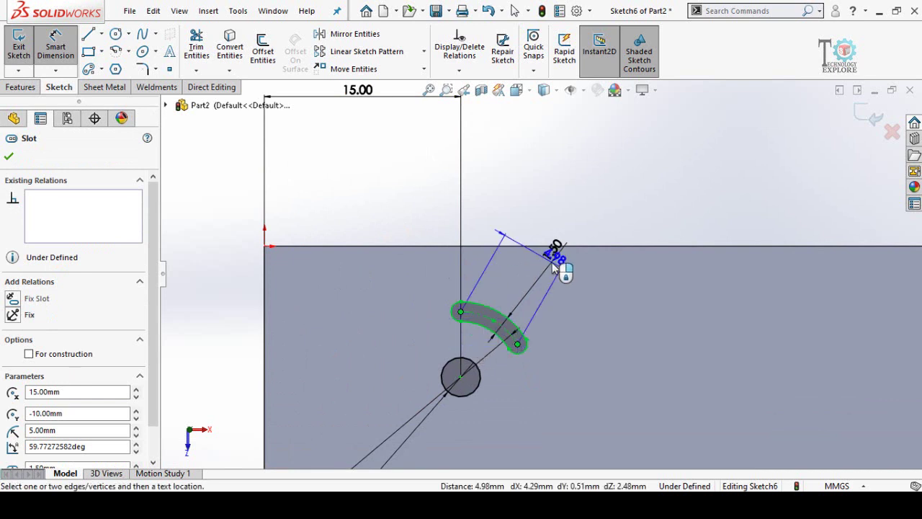
pyautogui.click(545, 277)
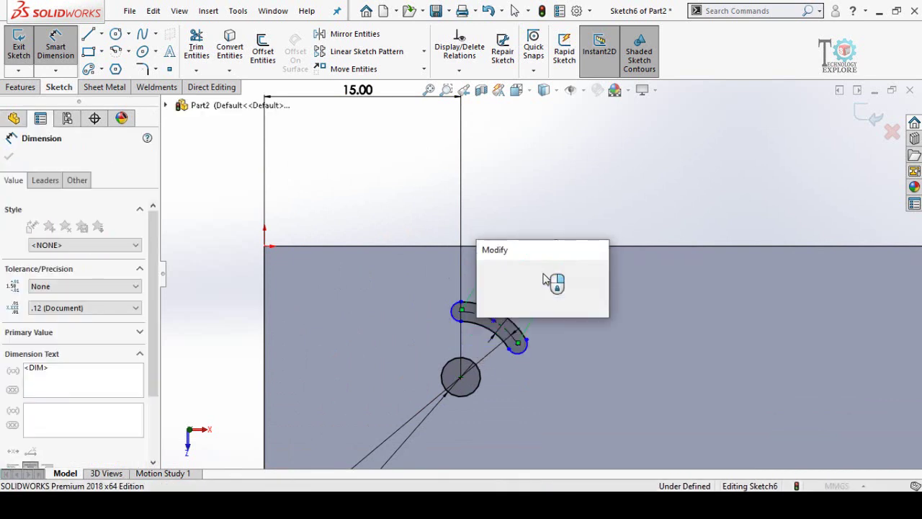
pyautogui.write('3')
pyautogui.press('Return')
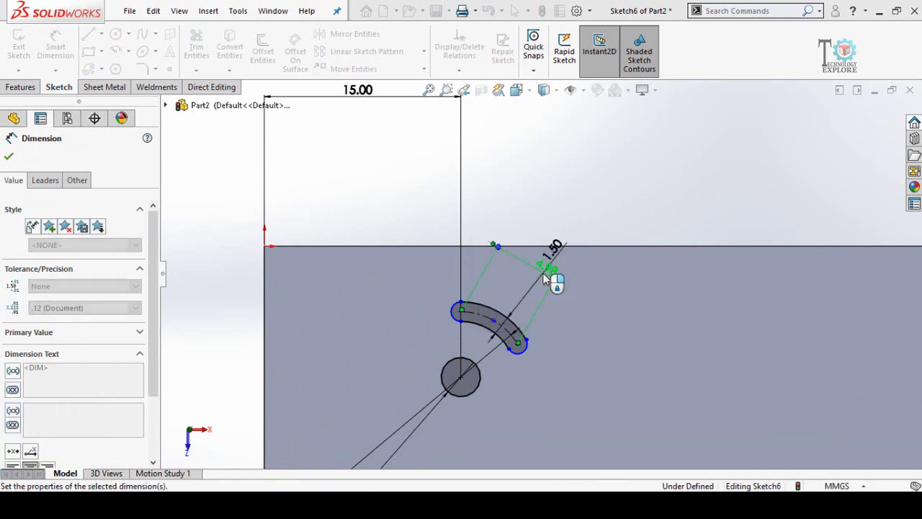
pyautogui.press('Escape')
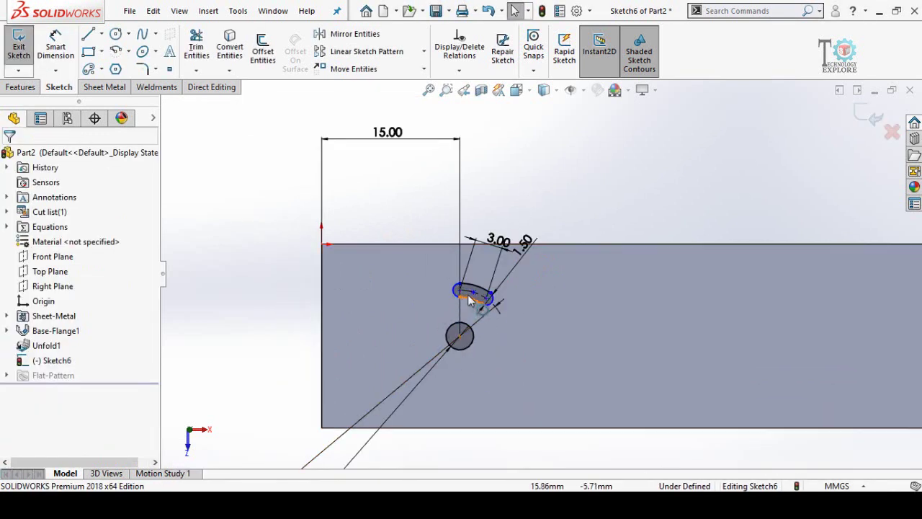
# Circular-pattern Slot1 into five instances around the small circle's centre.
pyautogui.click(424, 53)
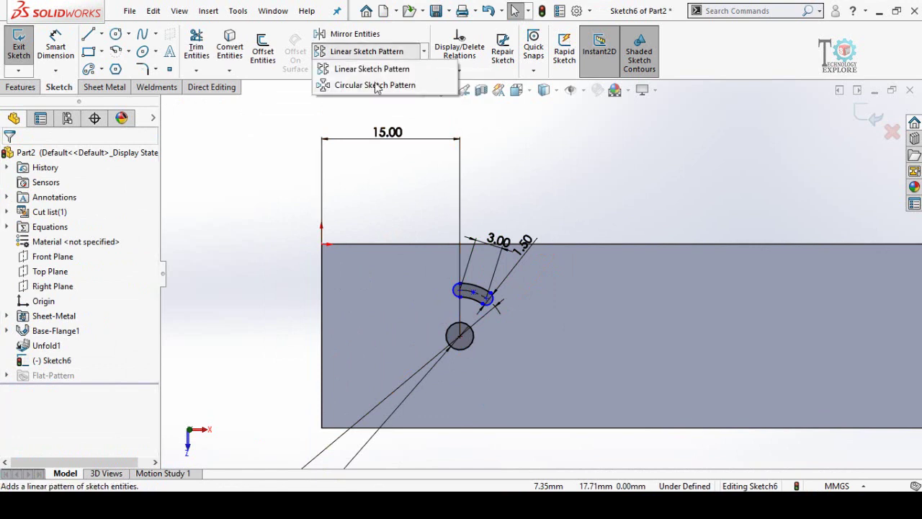
pyautogui.click(351, 86)
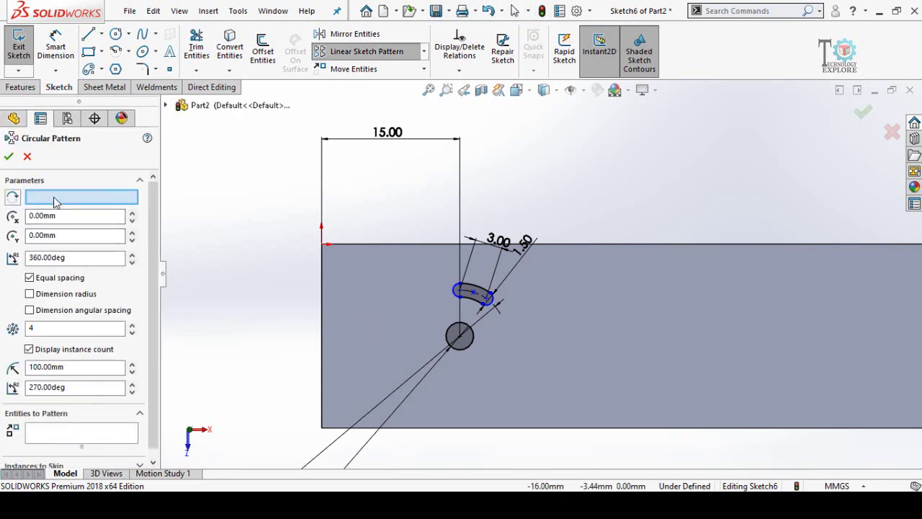
pyautogui.click(56, 199)
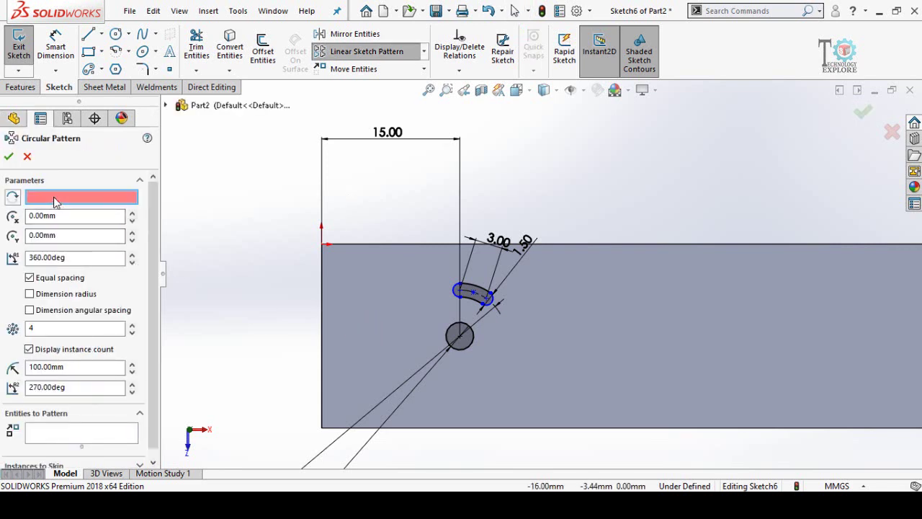
pyautogui.click(461, 340)
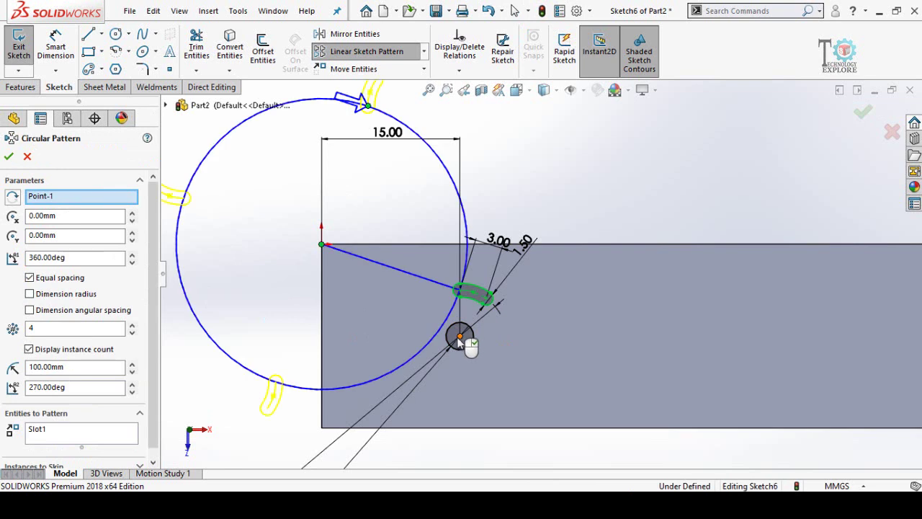
pyautogui.click(322, 245)
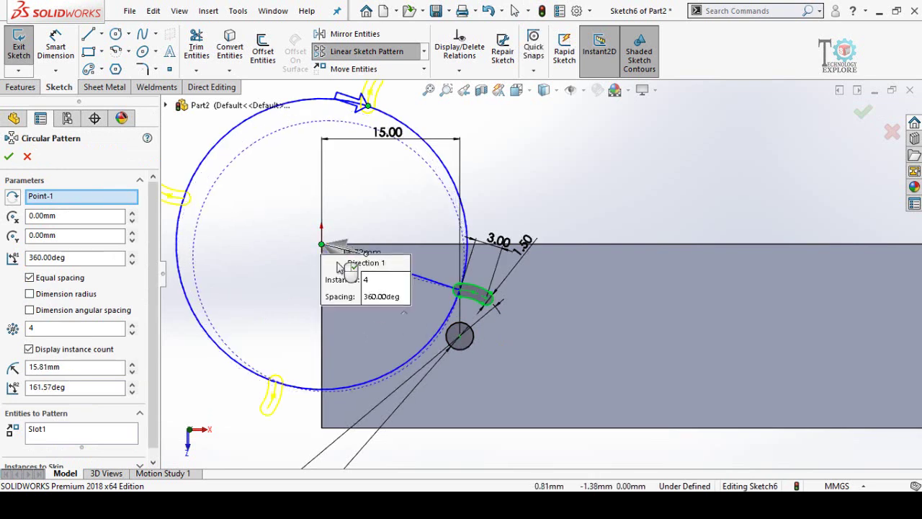
pyautogui.click(461, 338)
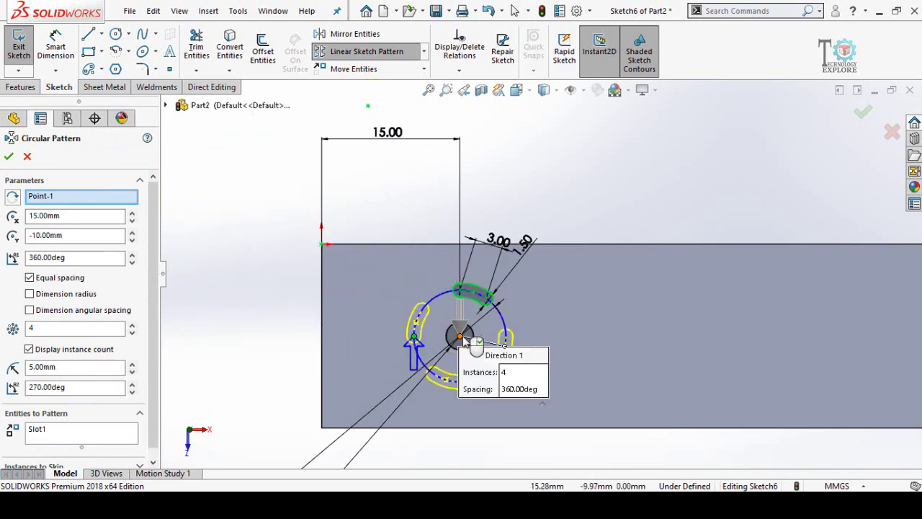
pyautogui.click(60, 326)
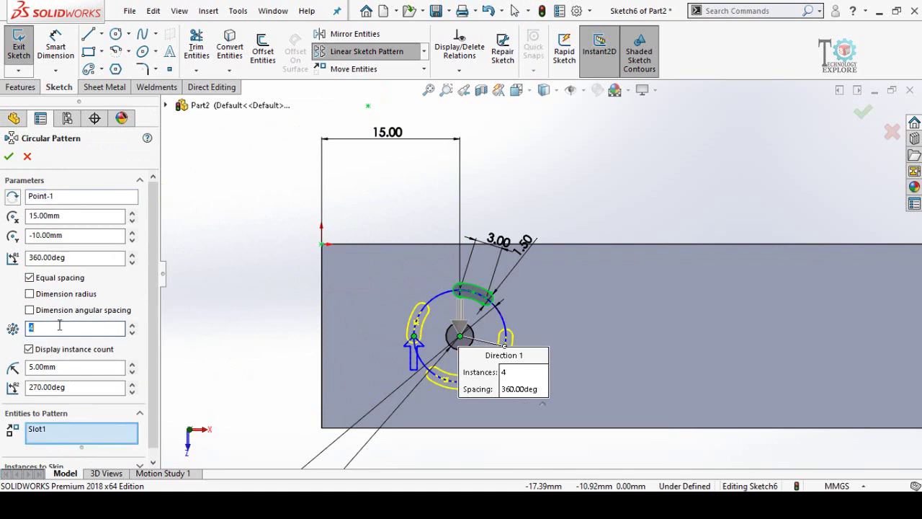
pyautogui.moveTo(489, 389); pyautogui.dragTo(233, 367)
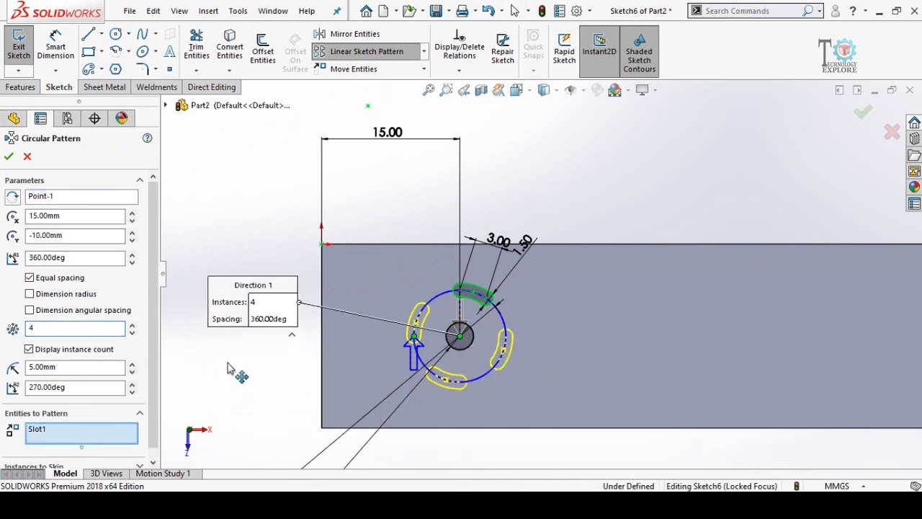
pyautogui.click(131, 326)
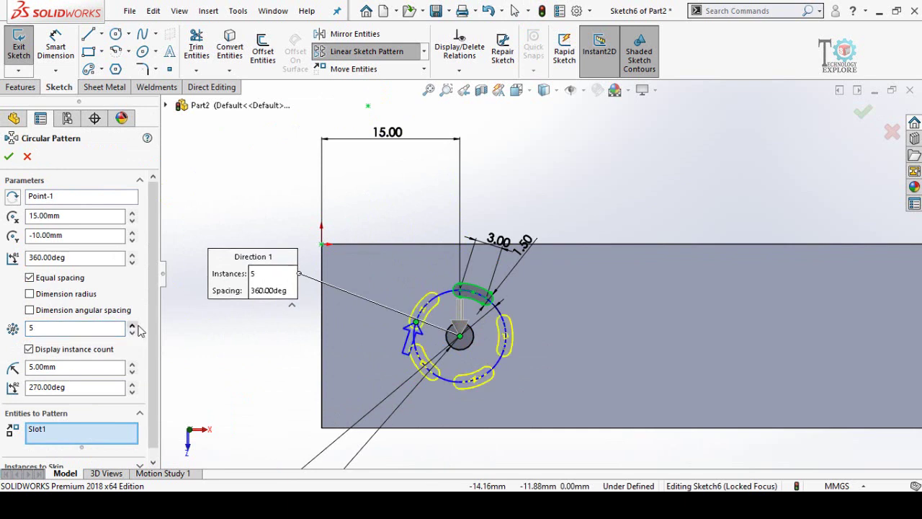
pyautogui.click(9, 157)
pyautogui.scroll(3, 540, 368)
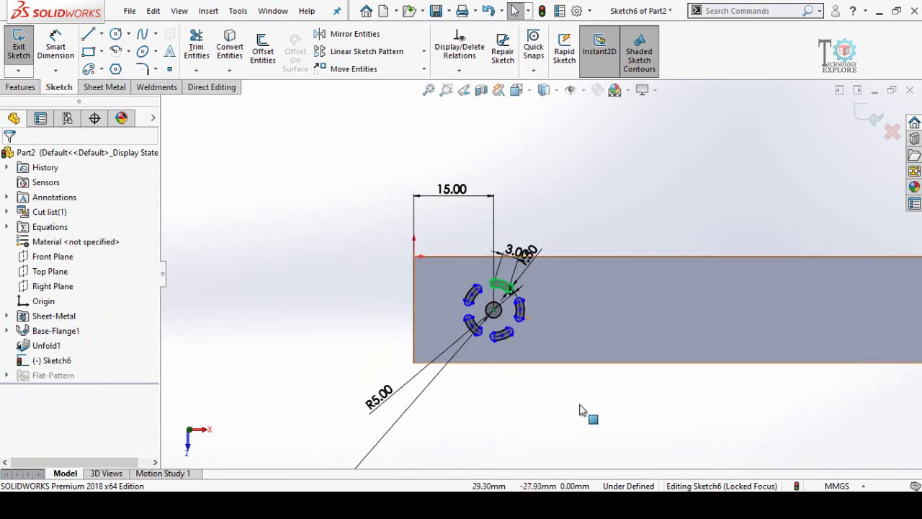
# Draw one straight slot above and one below the ring of curved slots.
pyautogui.scroll(-2, 634, 272)
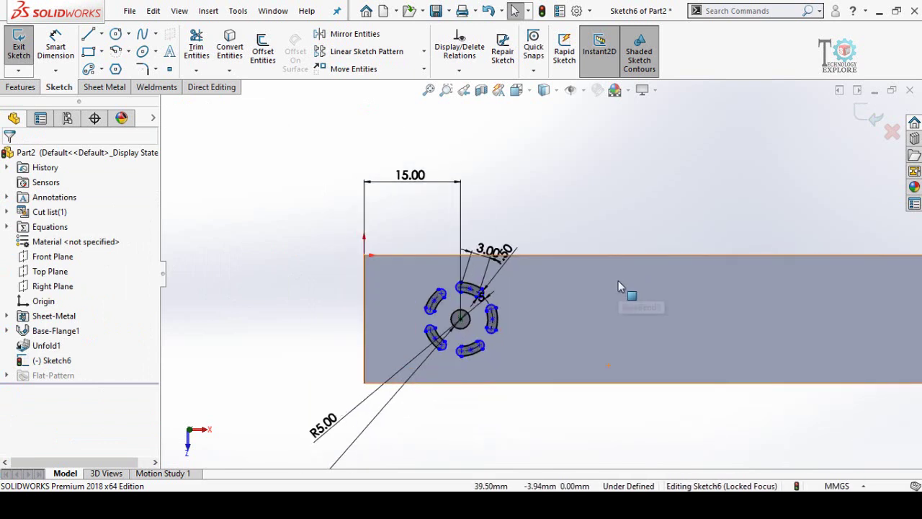
pyautogui.click(101, 69)
pyautogui.click(101, 88)
pyautogui.scroll(-3, 481, 268)
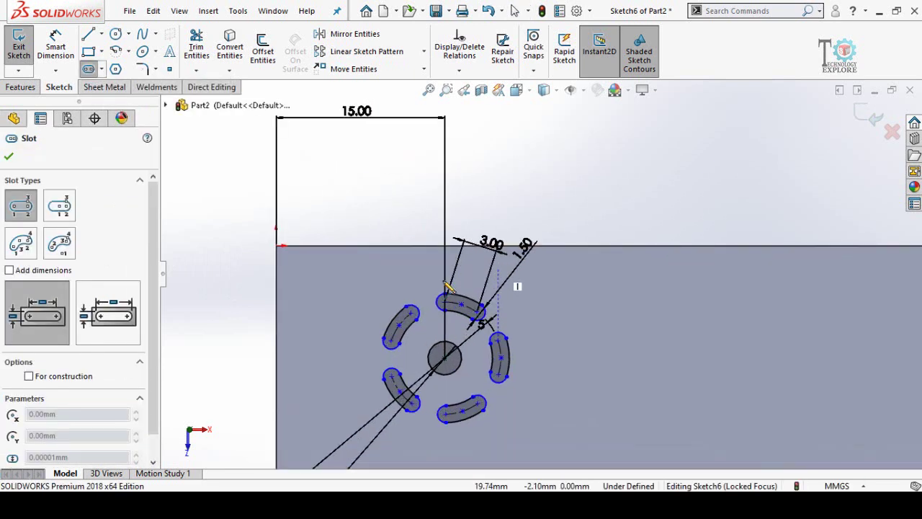
pyautogui.click(407, 275)
pyautogui.click(471, 276)
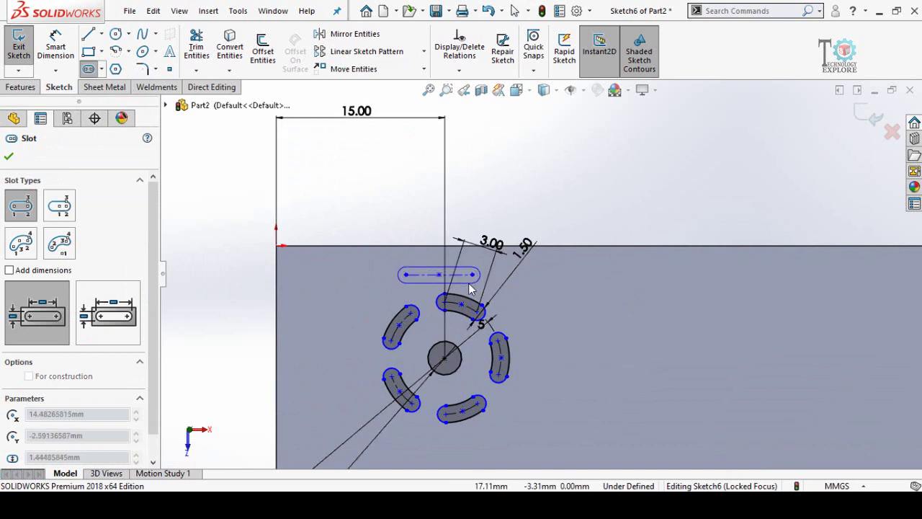
pyautogui.scroll(2, 468, 407)
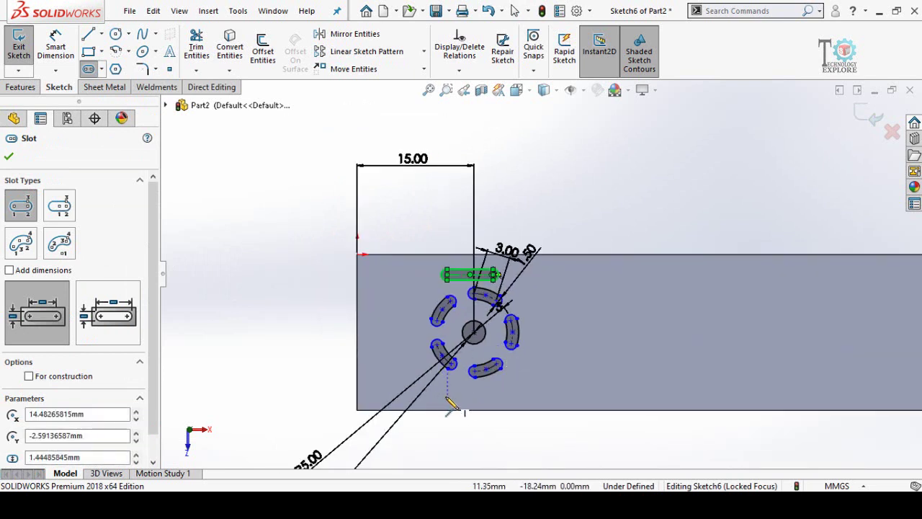
pyautogui.click(446, 397)
pyautogui.click(512, 396)
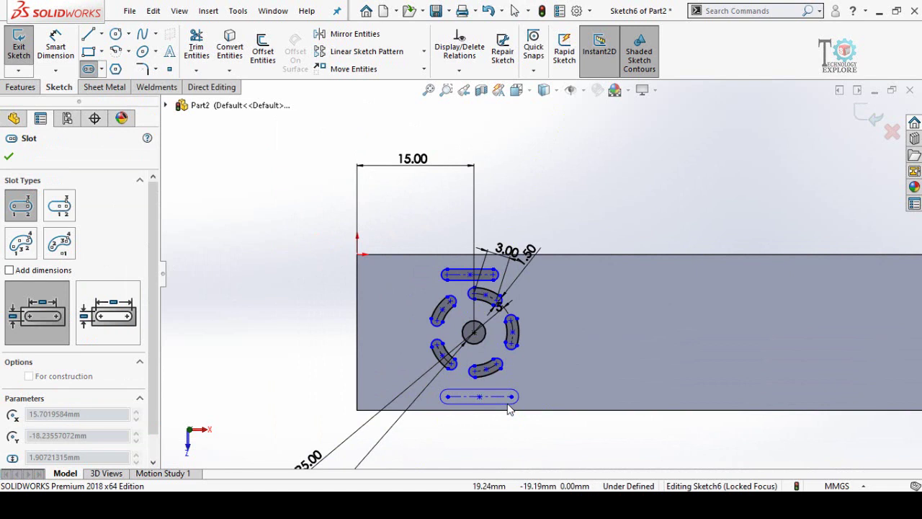
pyautogui.press('Escape')
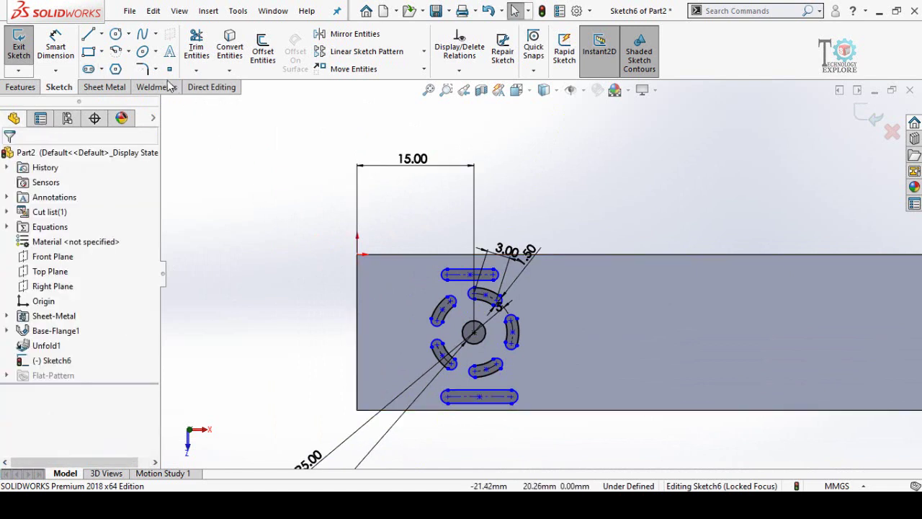
pyautogui.click(102, 35)
pyautogui.click(115, 67)
# Draw a vertical centerline between the slots, its midpoint horizontal with the circle centre.
pyautogui.click(446, 397)
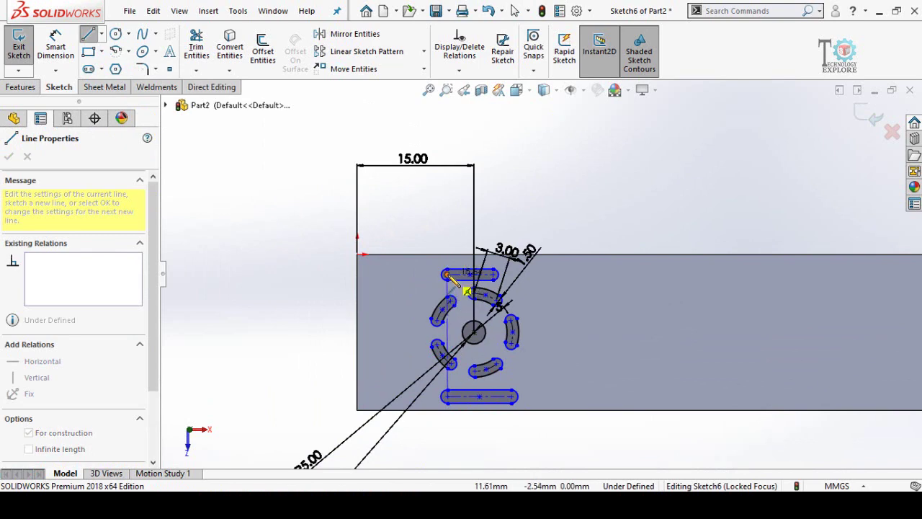
pyautogui.click(446, 274)
pyautogui.scroll(-3, 468, 346)
pyautogui.press('Escape')
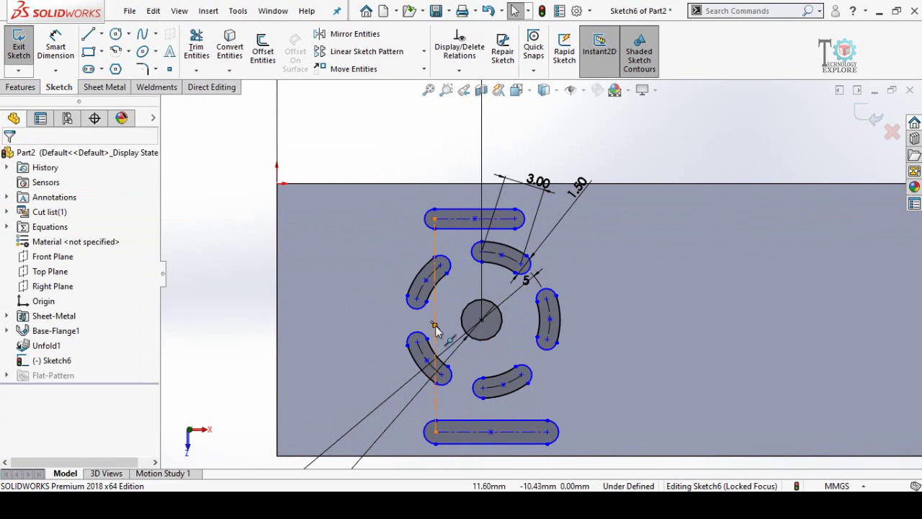
pyautogui.click(435, 326)
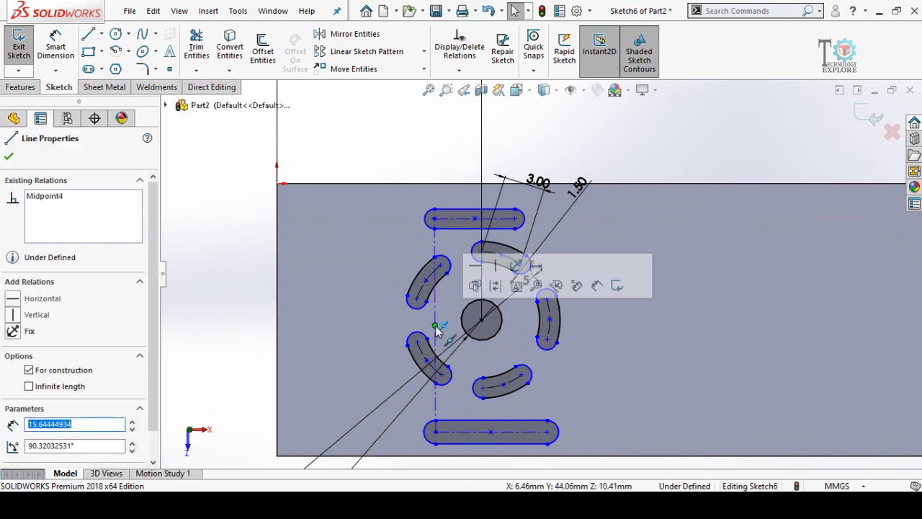
pyautogui.click(481, 321)
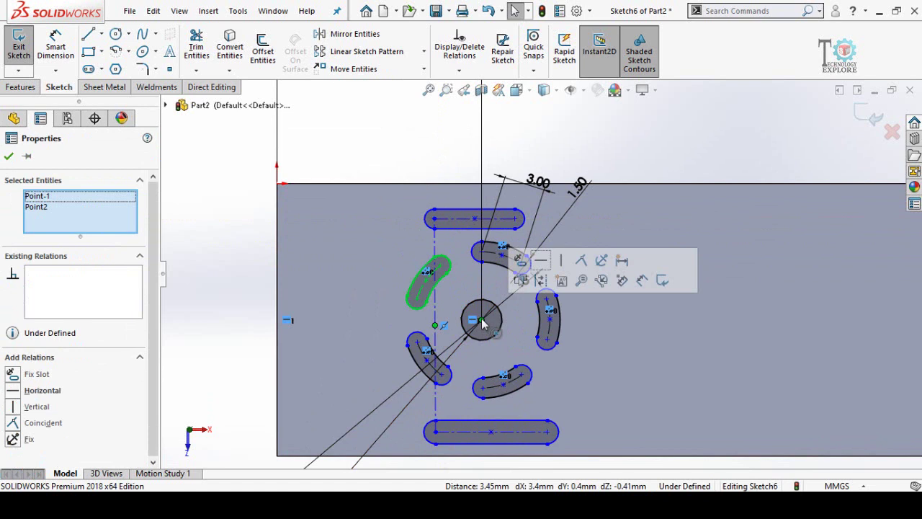
pyautogui.click(540, 262)
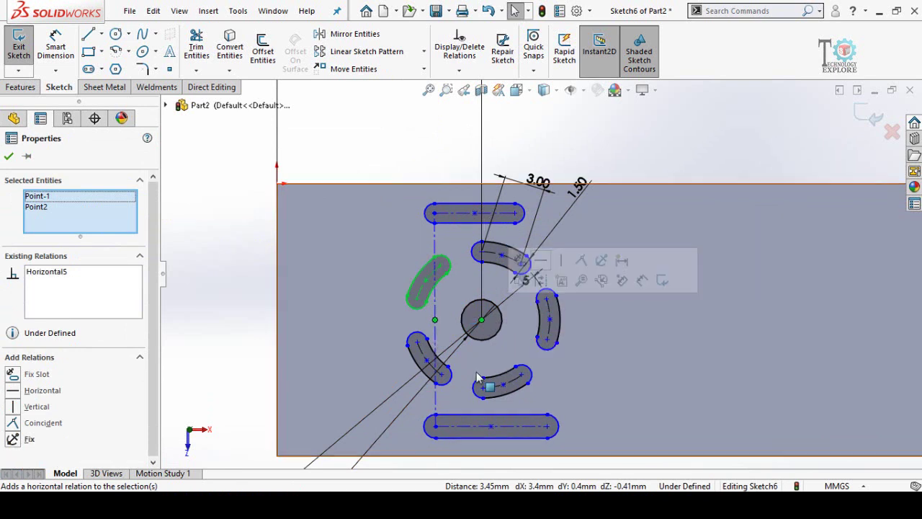
pyautogui.scroll(2, 481, 385)
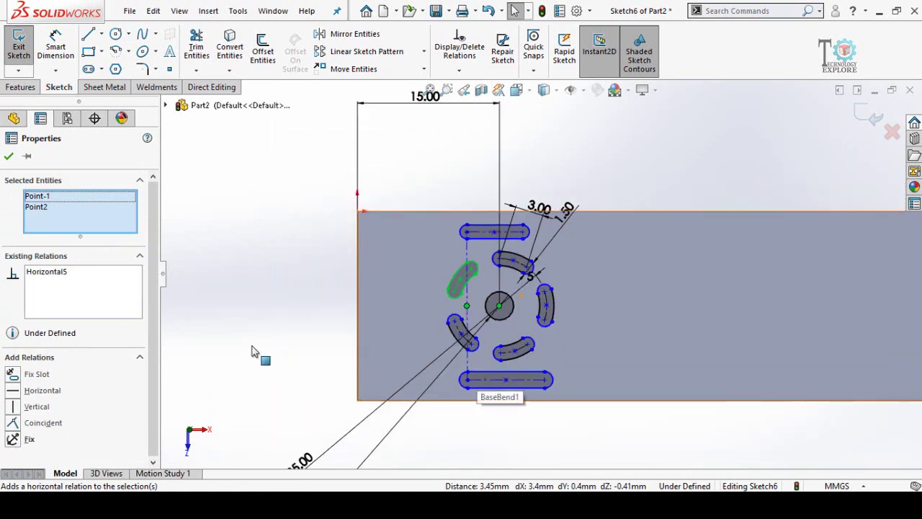
# Make the top and bottom straight slots equal.
pyautogui.click(506, 387)
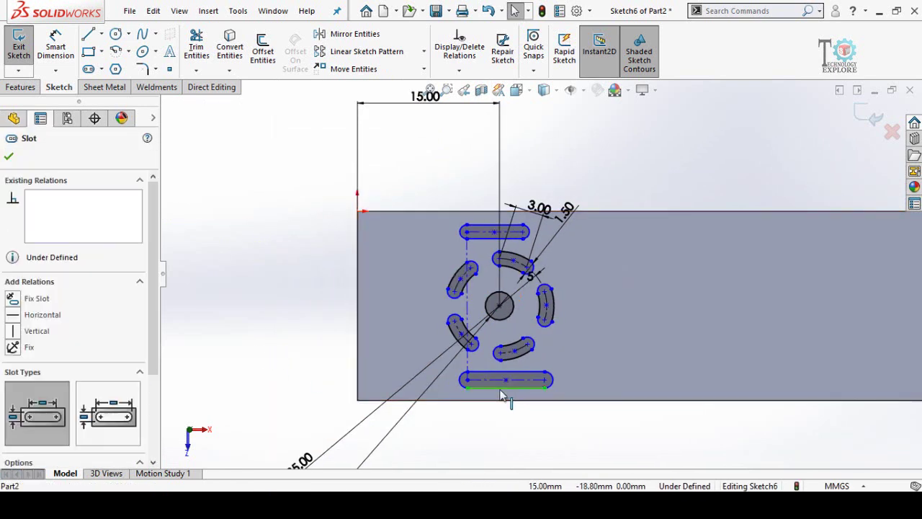
pyautogui.keyDown('ctrl'); pyautogui.click(484, 238); pyautogui.keyUp('ctrl')
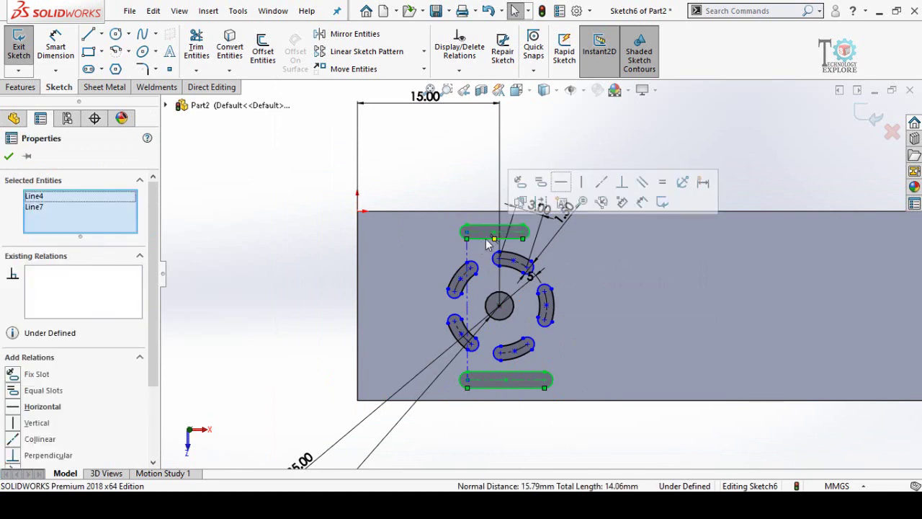
pyautogui.click(541, 202)
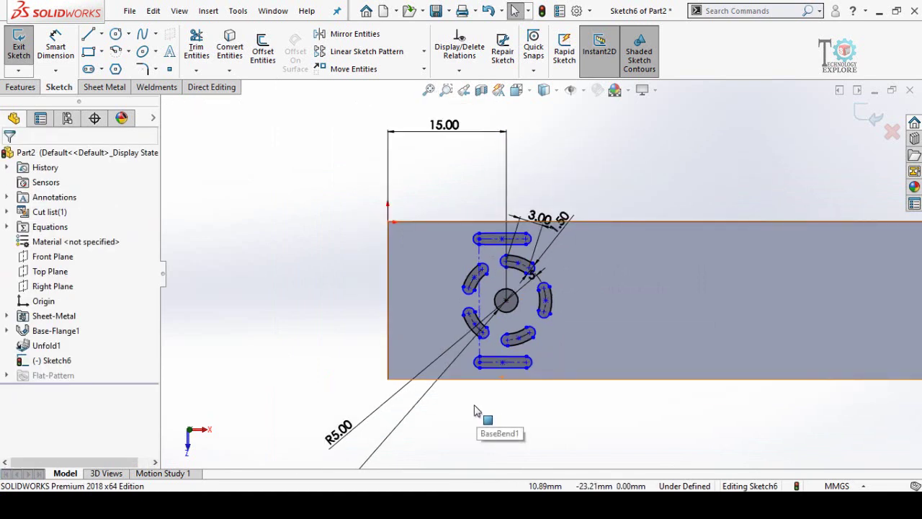
# Dimension the bottom slot with a 1.5 mm width and a 5 mm length.
pyautogui.press('d')
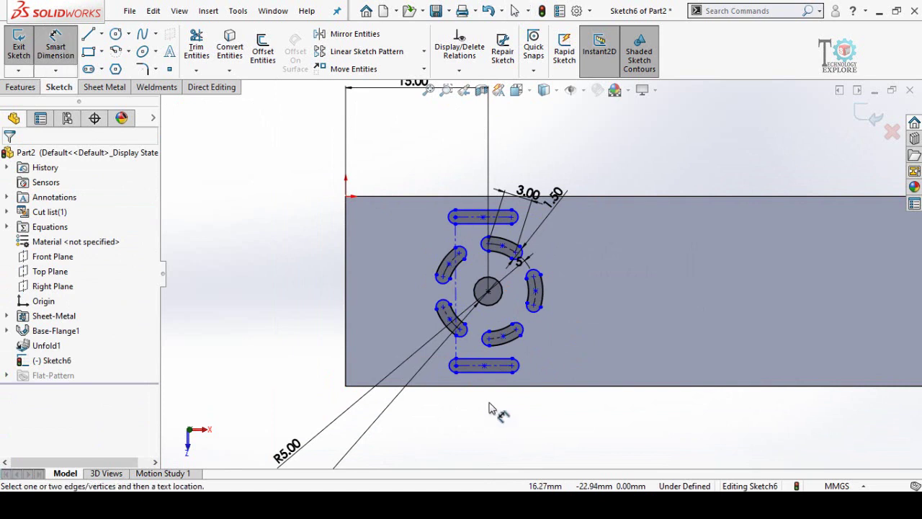
pyautogui.click(469, 367)
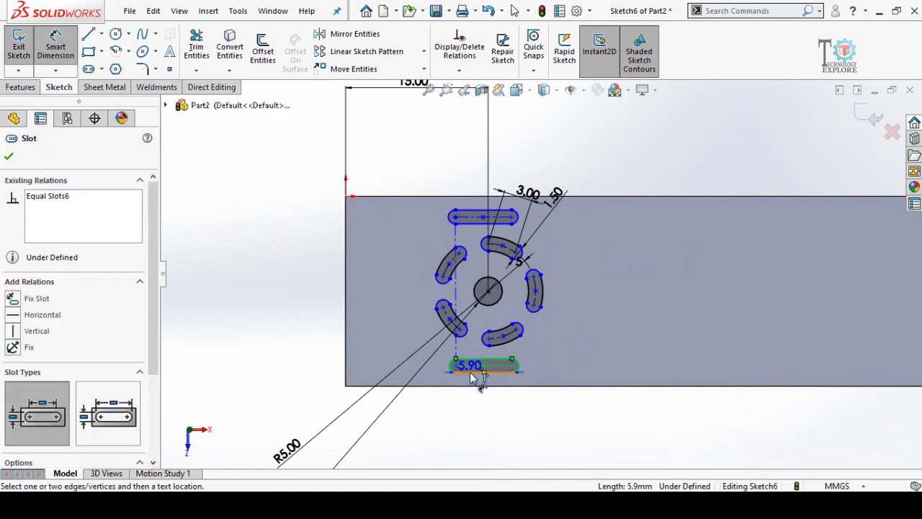
pyautogui.click(464, 443)
pyautogui.write('1.5')
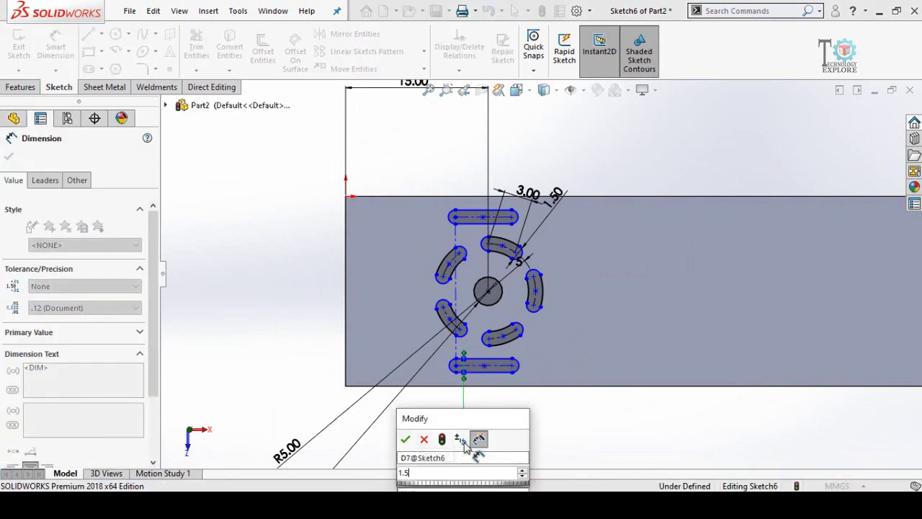
pyautogui.press('Return')
pyautogui.press('Escape')
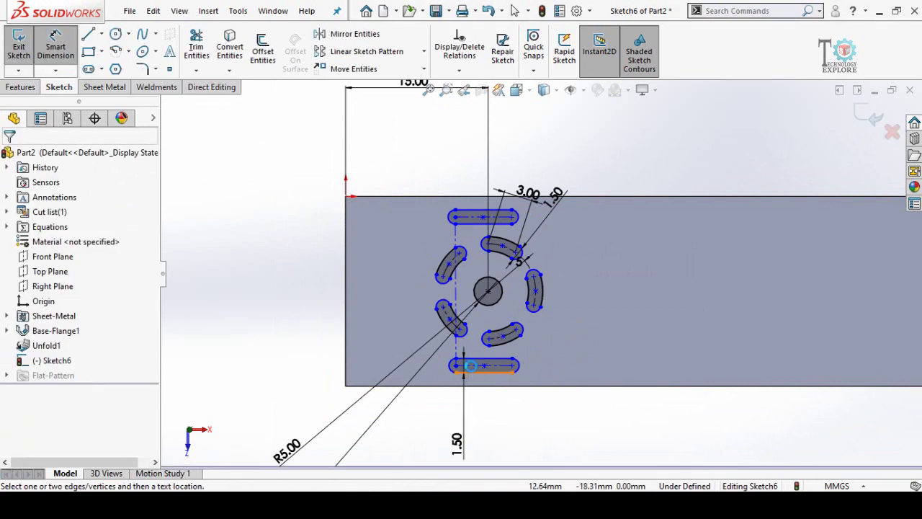
pyautogui.click(469, 366)
pyautogui.click(478, 440)
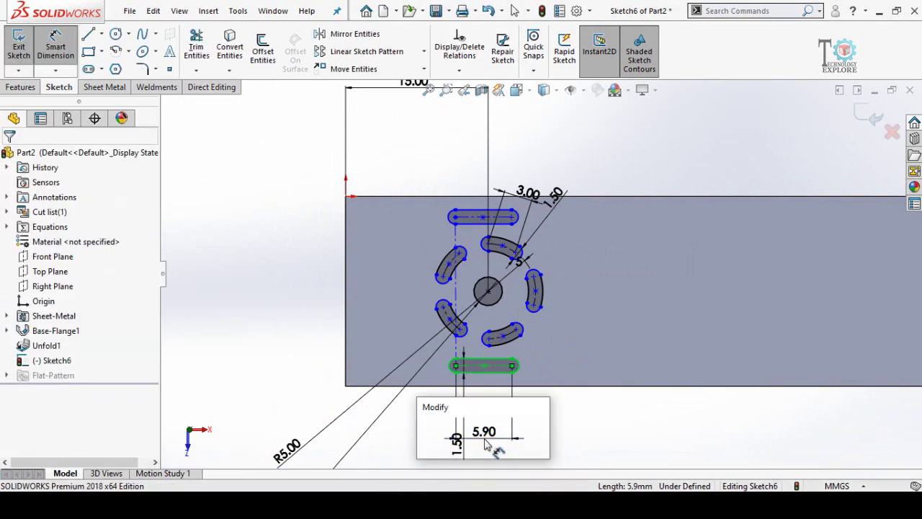
pyautogui.write('5')
pyautogui.press('Return')
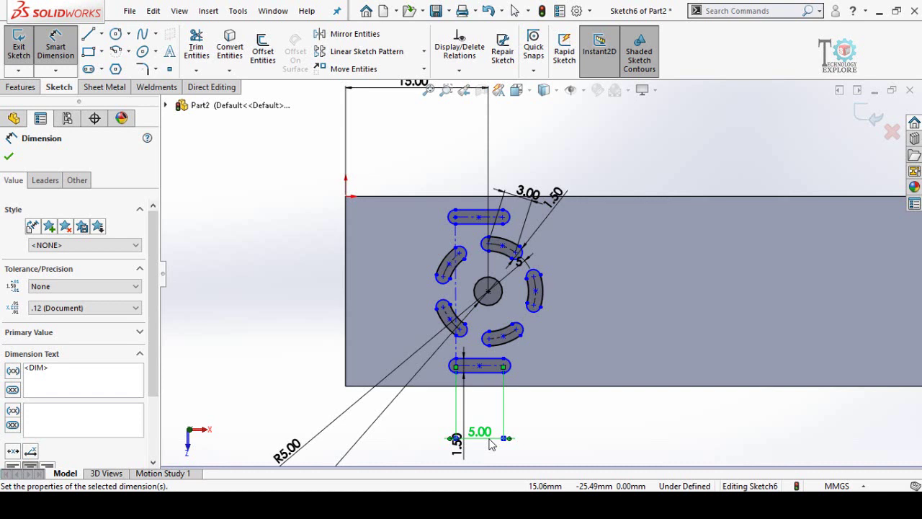
pyautogui.press('Escape')
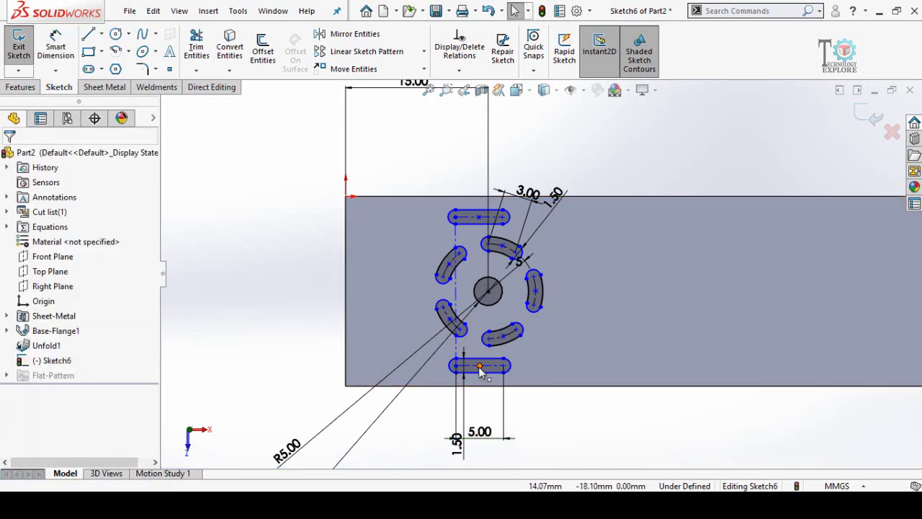
# Align the bottom slot vertically with the centre point and make the construction line vertical.
pyautogui.click(481, 367)
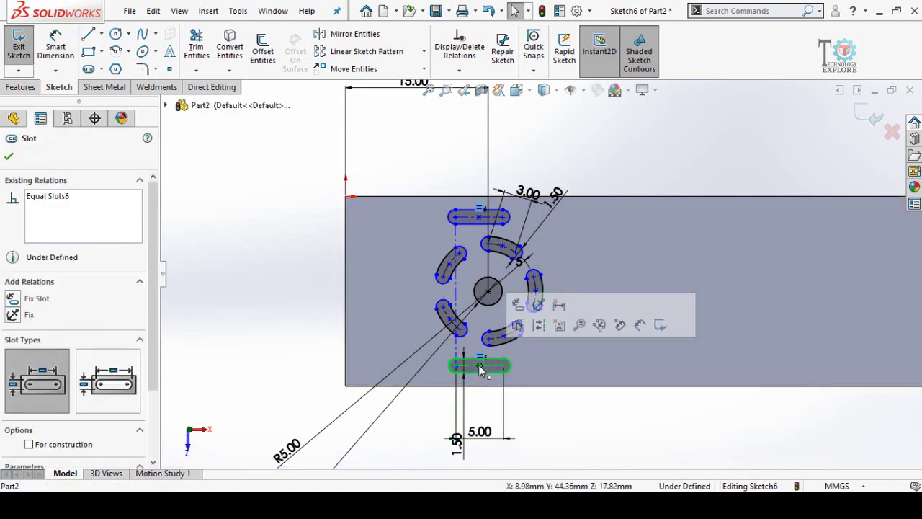
pyautogui.keyDown('ctrl'); pyautogui.click(488, 292); pyautogui.keyUp('ctrl')
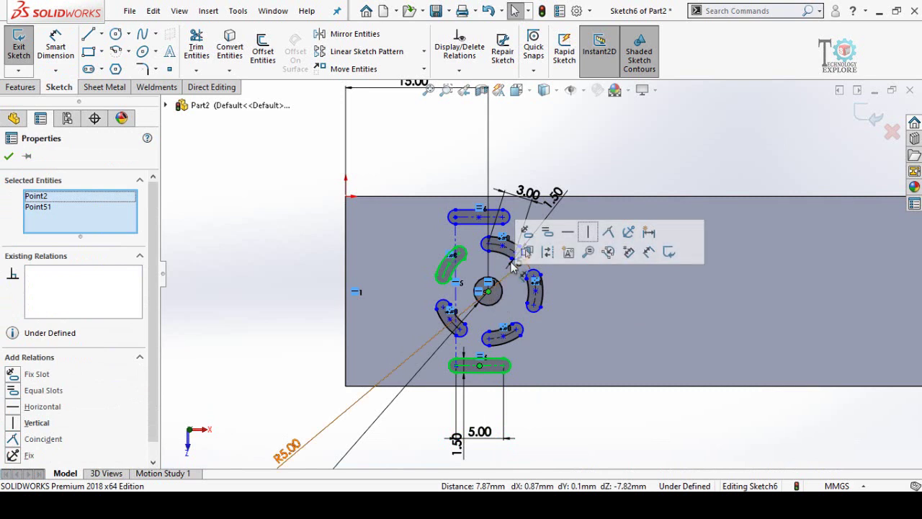
pyautogui.click(587, 231)
pyautogui.click(590, 431)
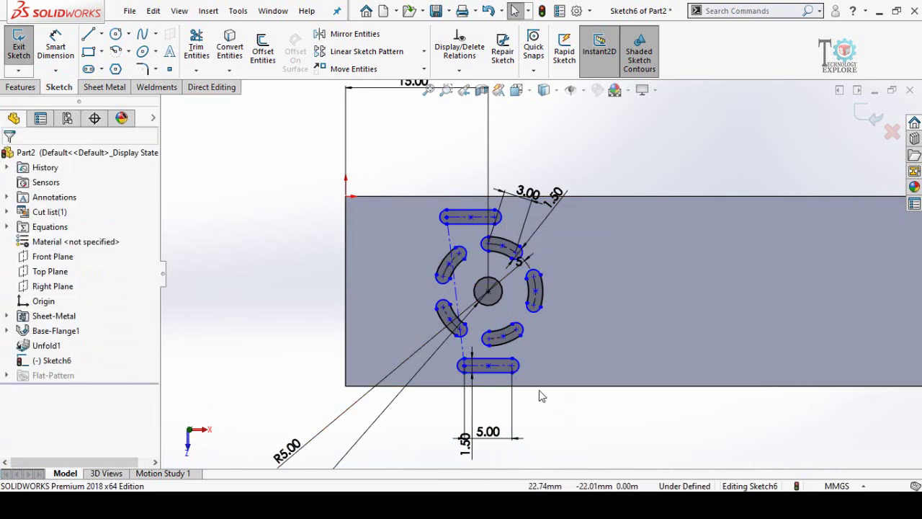
pyautogui.click(456, 288)
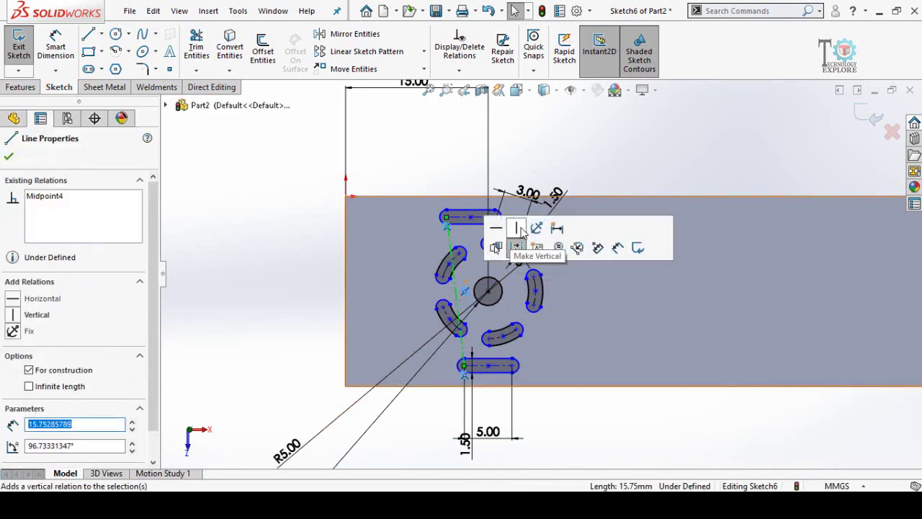
pyautogui.click(522, 231)
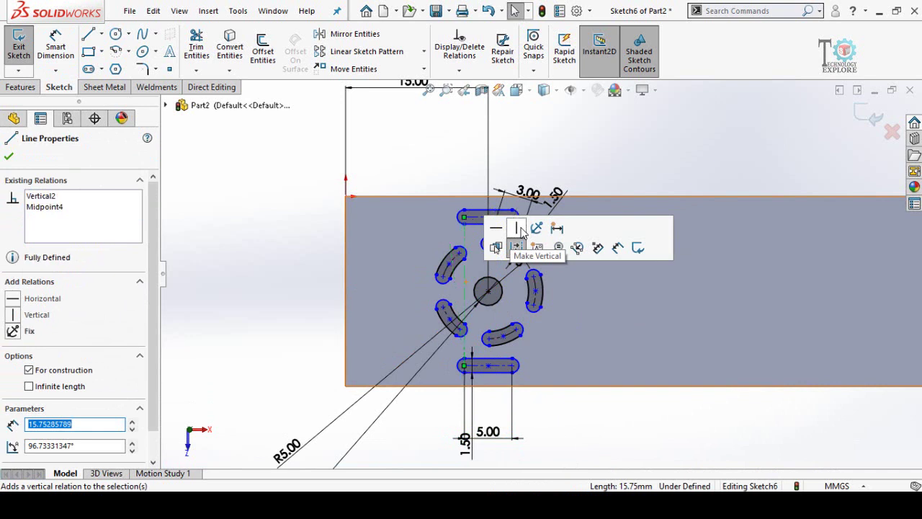
# Dimension the slot 1.5 mm above the plate's bottom edge.
pyautogui.keyDown('ctrl'); pyautogui.moveTo(493, 405); pyautogui.dragTo(466, 338, button='middle'); pyautogui.keyUp('ctrl')
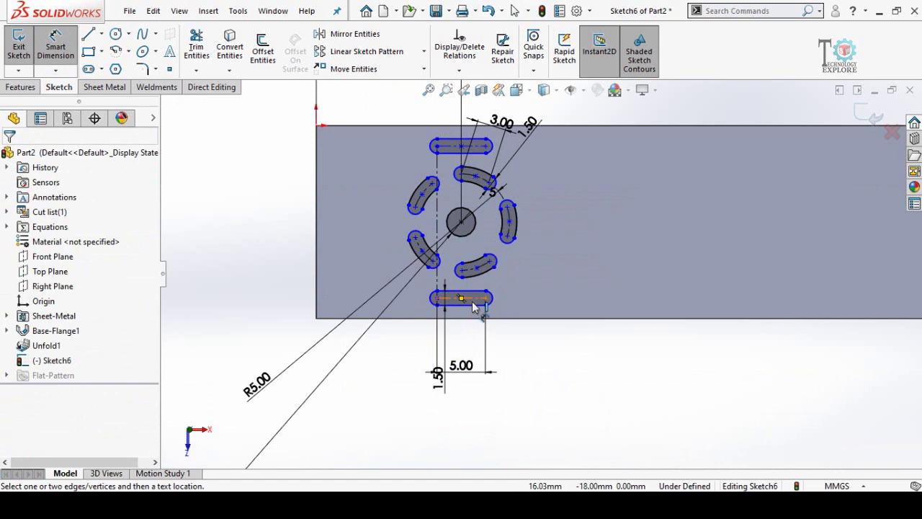
pyautogui.click(474, 310)
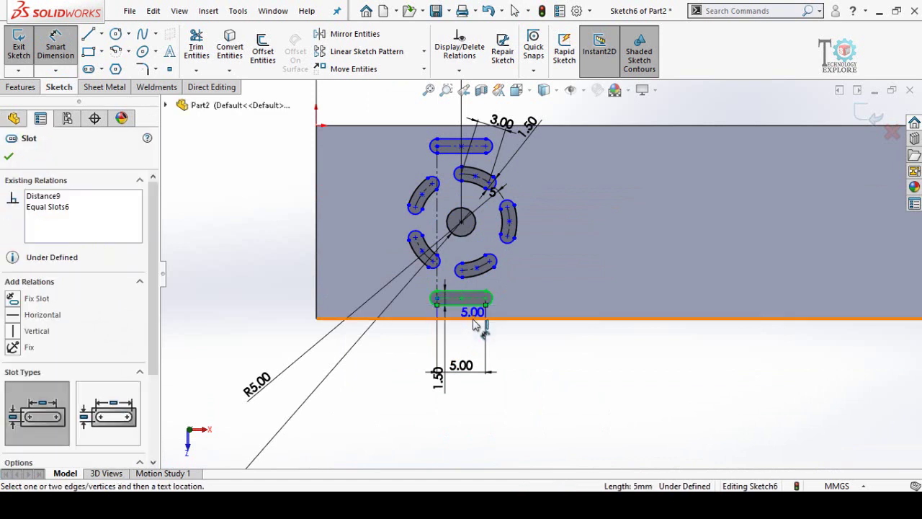
pyautogui.click(544, 389)
pyautogui.write('1.5')
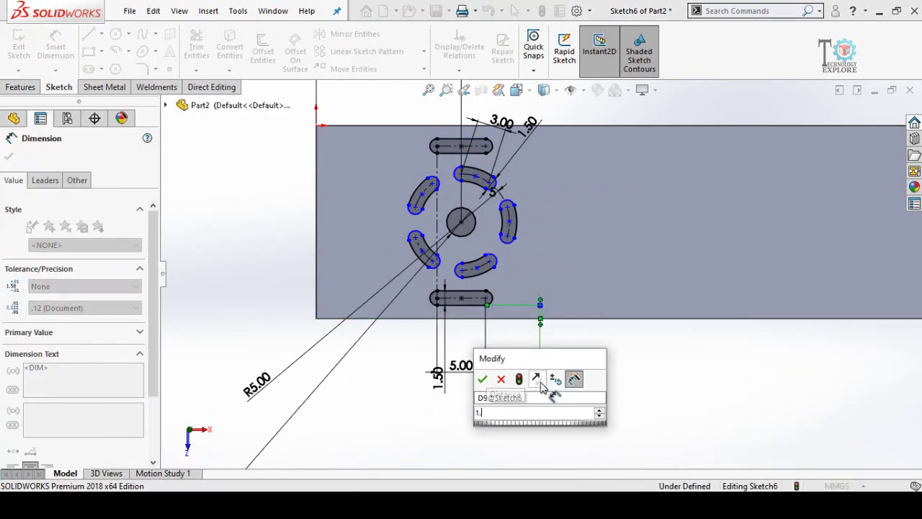
pyautogui.press('Return')
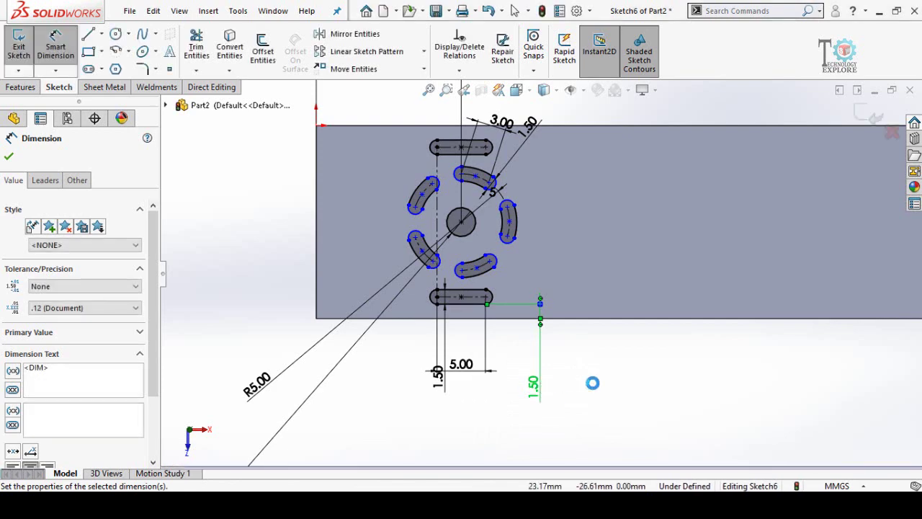
pyautogui.scroll(3, 507, 319)
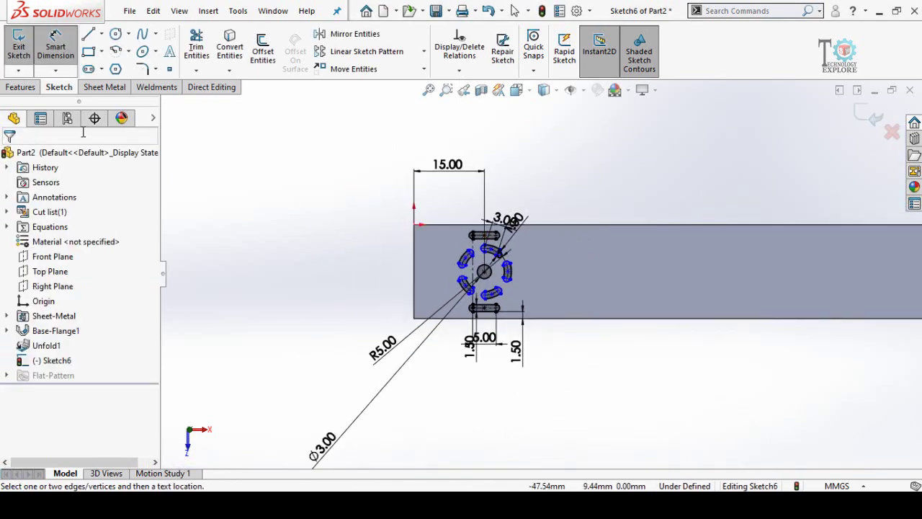
# Extrude-cut the centre hole and slot sketch Through All the plate.
pyautogui.click(22, 87)
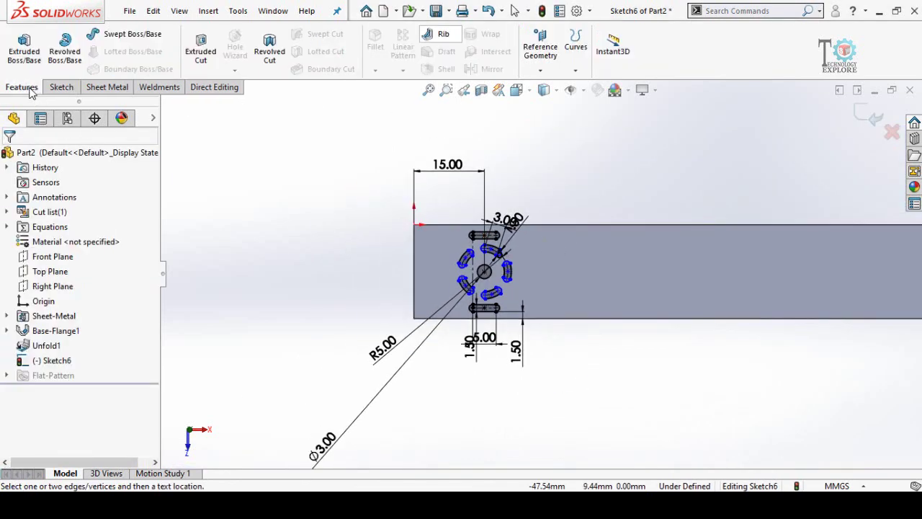
pyautogui.click(202, 65)
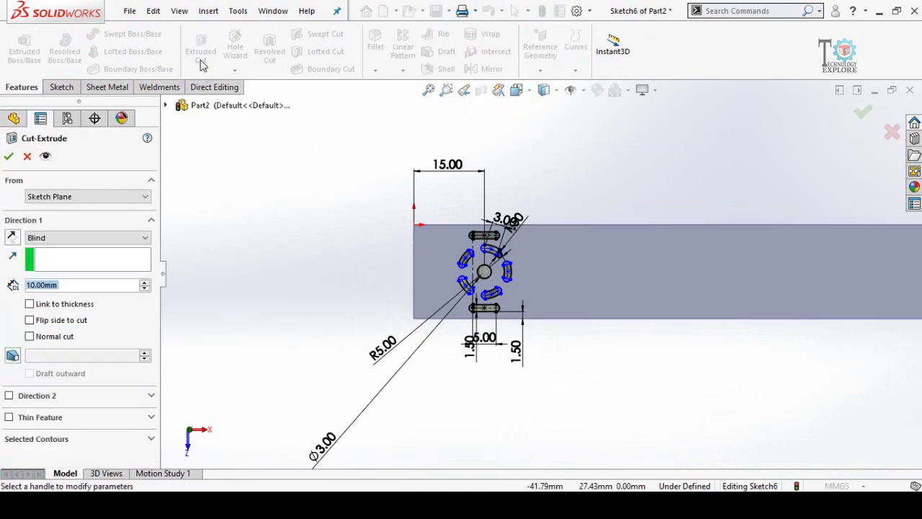
pyautogui.click(82, 238)
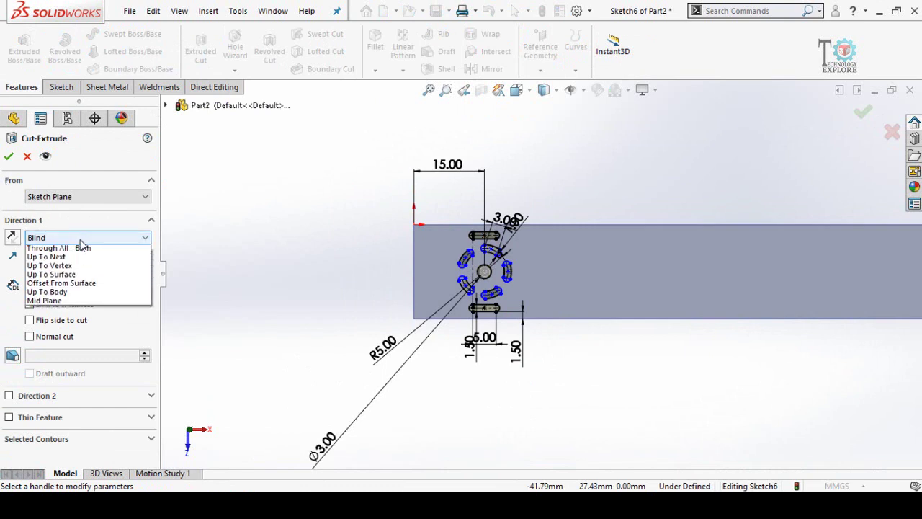
pyautogui.click(58, 247)
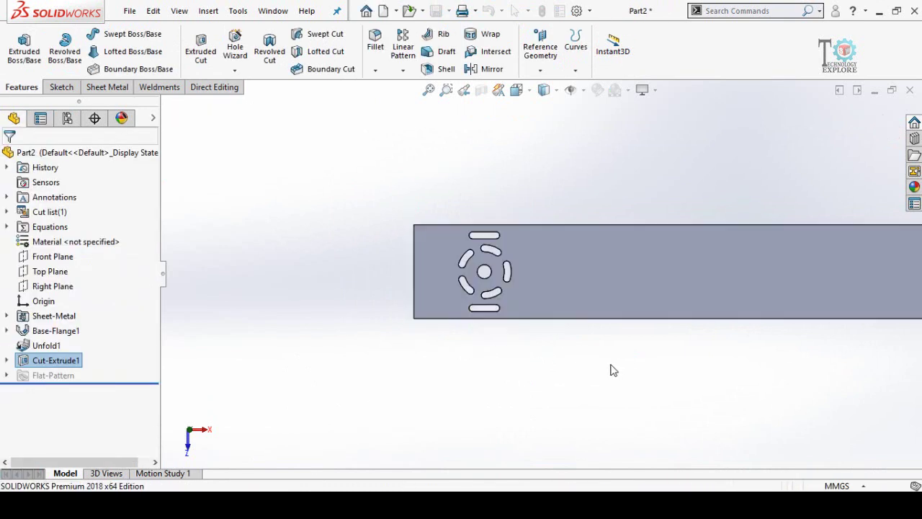
# Linear-pattern Cut-Extrude1 along the top edge: 16 instances at 15 mm spacing.
pyautogui.click(51, 360)
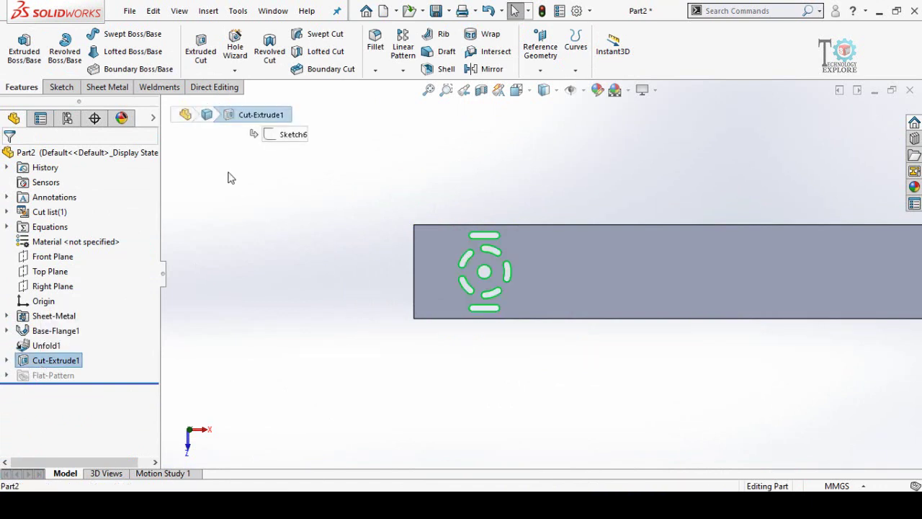
pyautogui.click(403, 57)
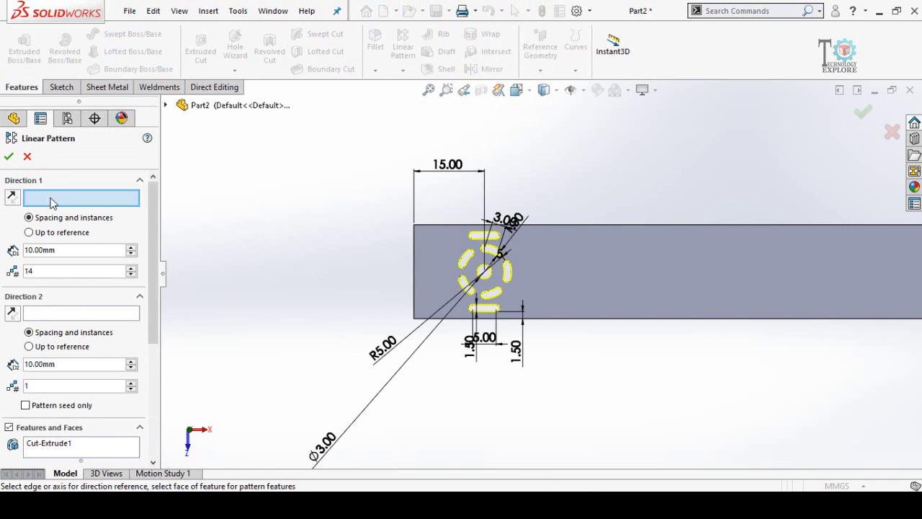
pyautogui.click(576, 225)
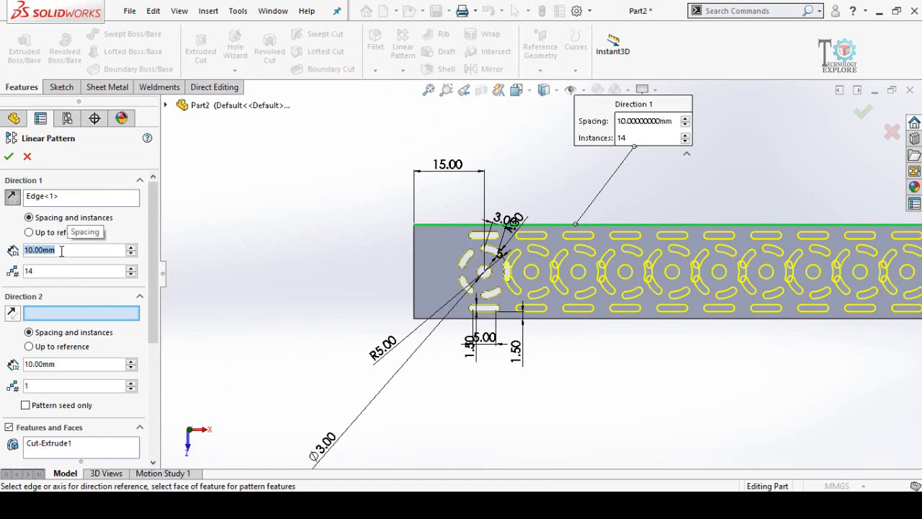
pyautogui.write('15')
pyautogui.press('Return')
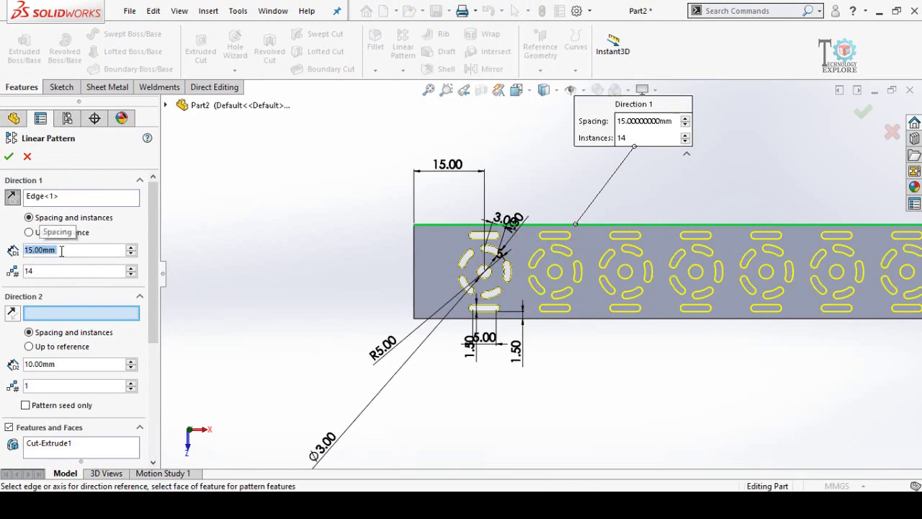
pyautogui.scroll(5, 761, 350)
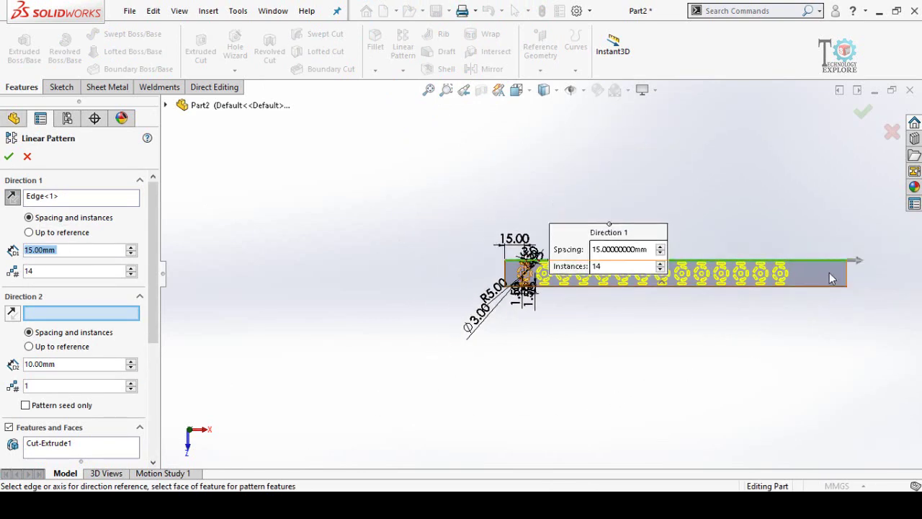
pyautogui.scroll(-3, 367, 397)
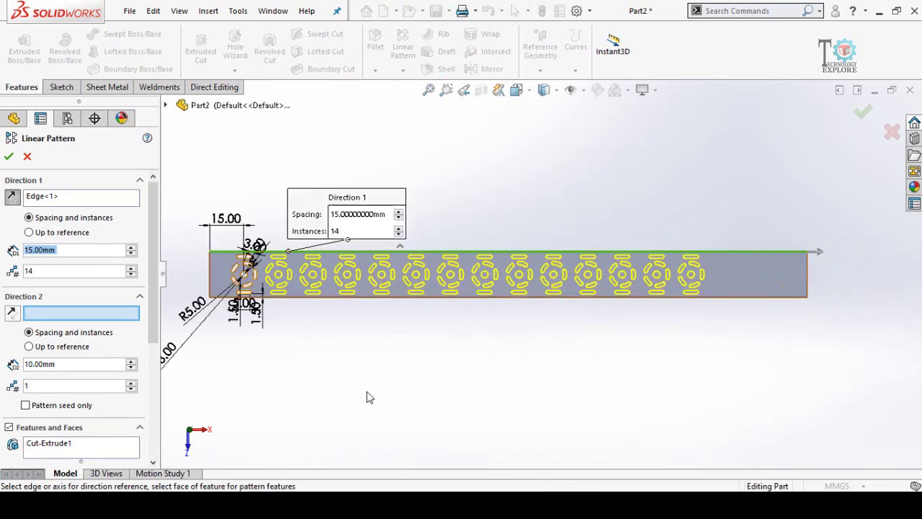
pyautogui.click(131, 268)
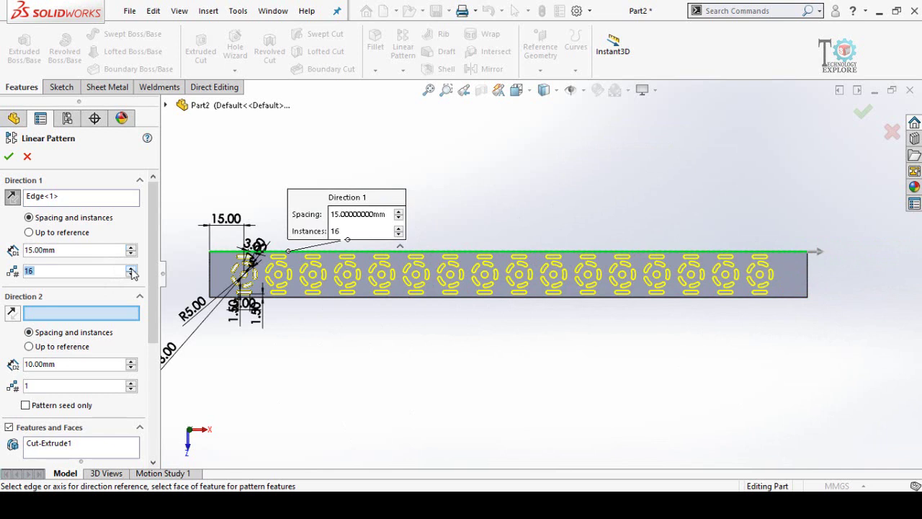
pyautogui.click(8, 158)
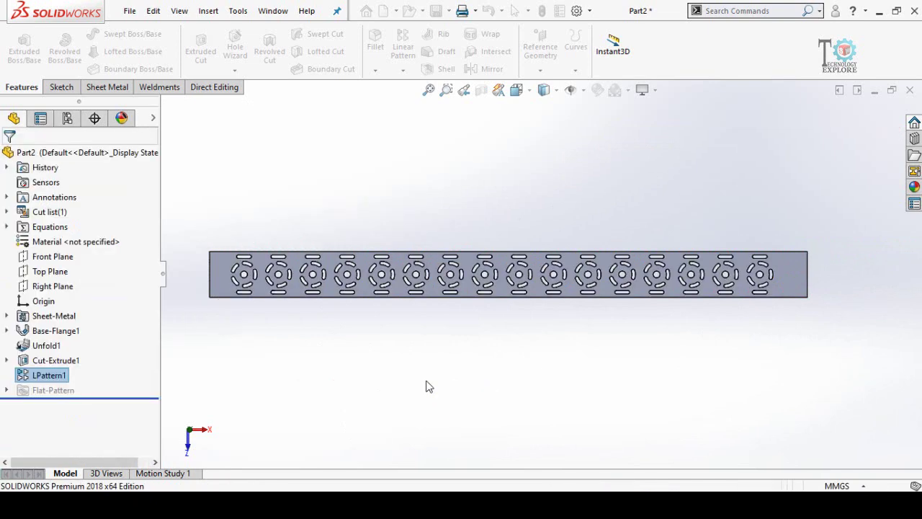
pyautogui.moveTo(509, 363); pyautogui.dragTo(514, 315, button='middle')
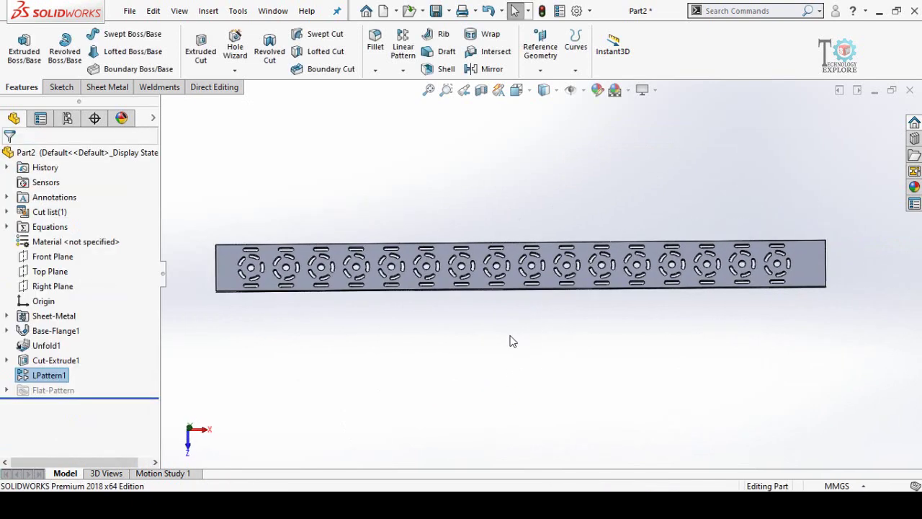
# View the strip face normal-on and choose DXF as the Save As file type.
pyautogui.click(515, 283)
pyautogui.click(634, 245)
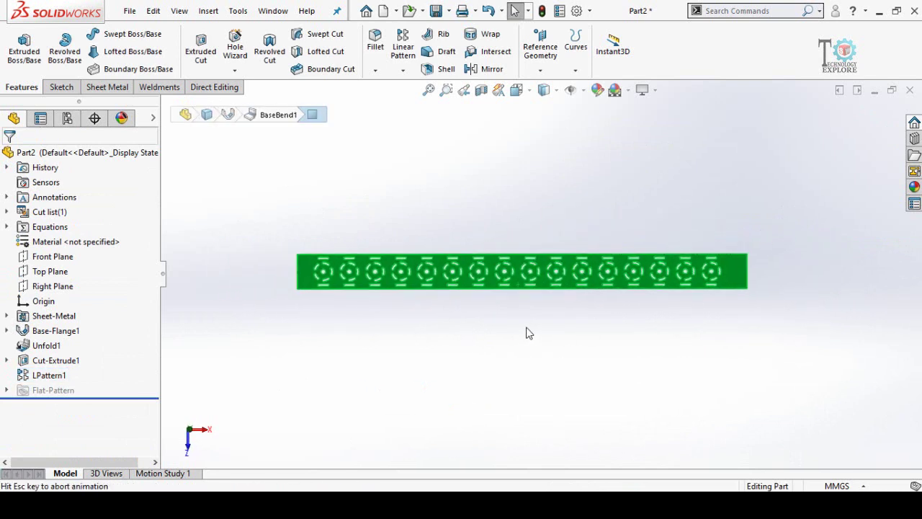
pyautogui.click(449, 12)
pyautogui.click(462, 49)
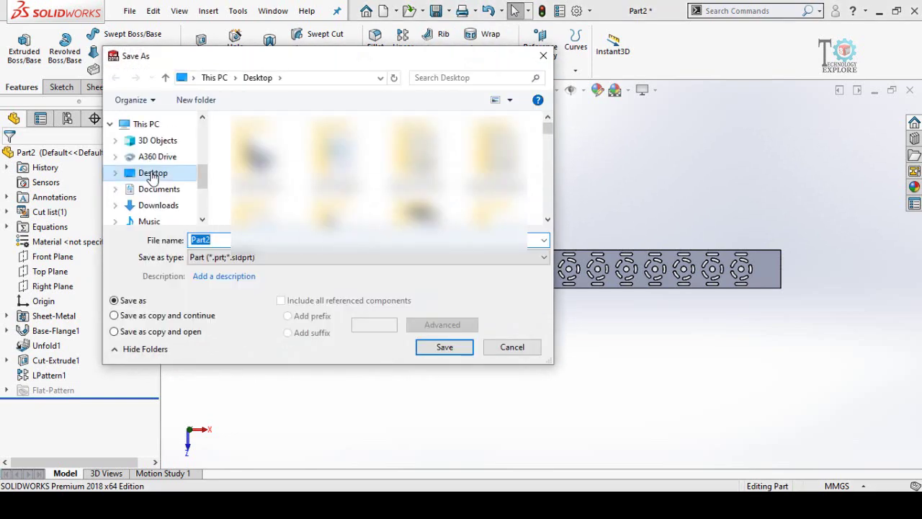
pyautogui.click(227, 262)
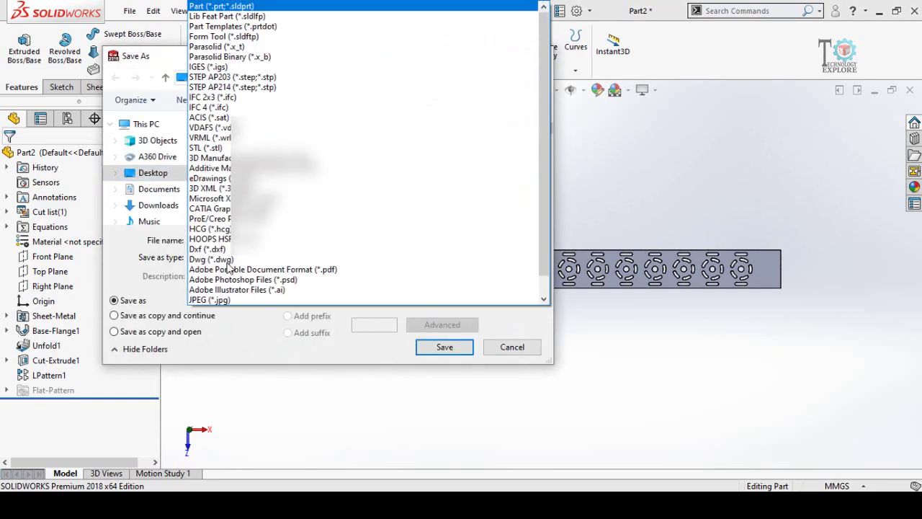
pyautogui.click(216, 312)
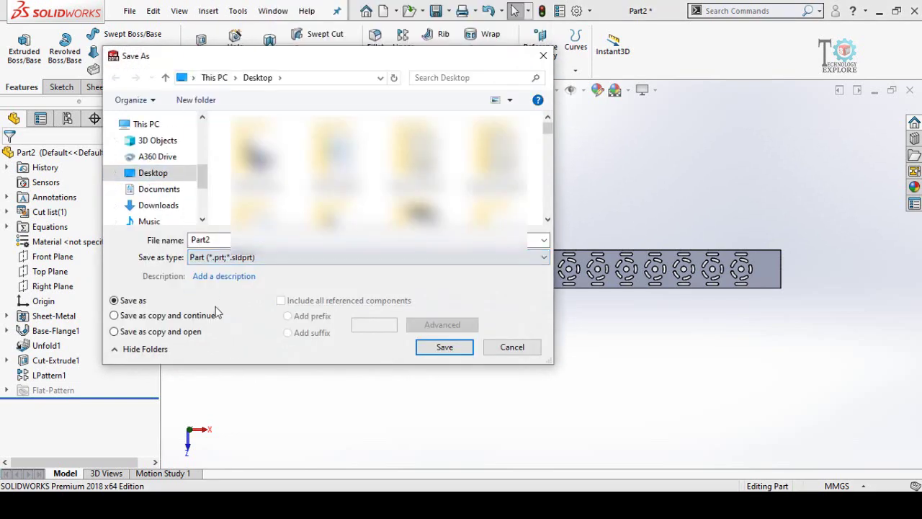
pyautogui.click(229, 261)
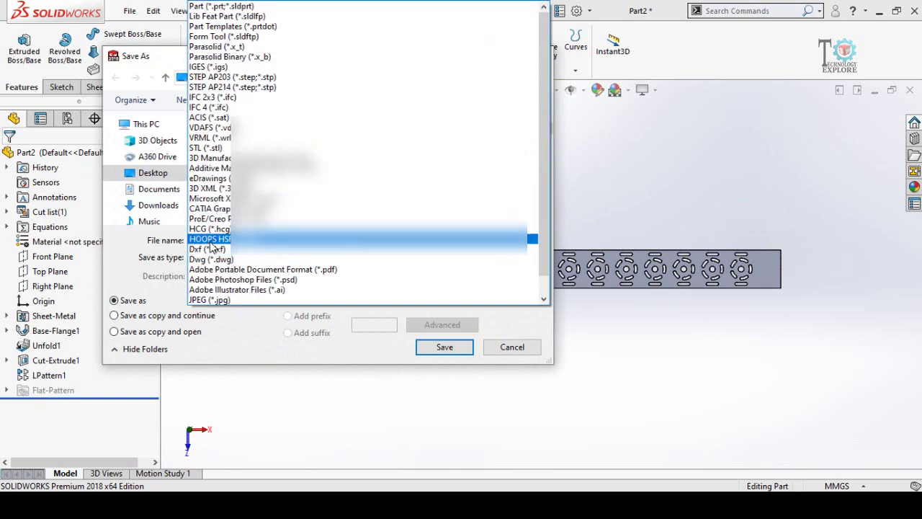
pyautogui.click(215, 250)
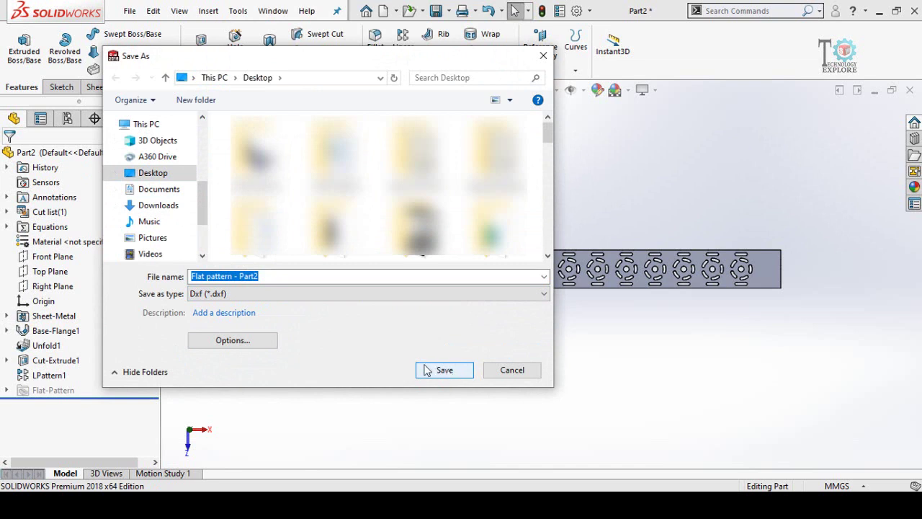
# Name the file Bangle and save the DXF, accepting the output and cleanup dialogs.
pyautogui.doubleClick(267, 278)
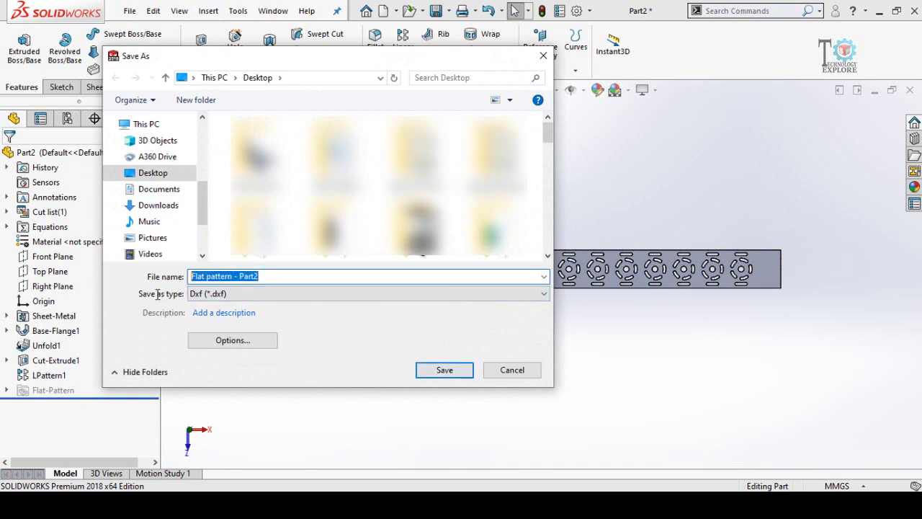
pyautogui.write('Ba')
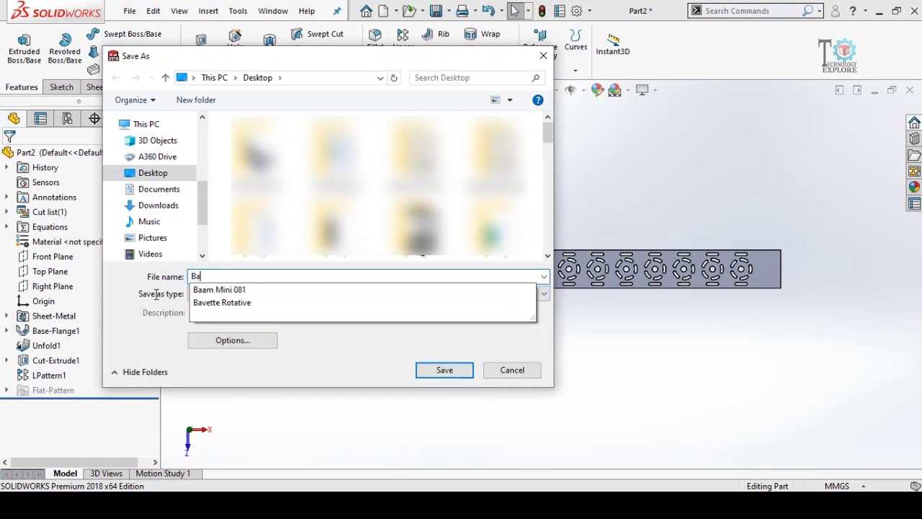
pyautogui.write('nlg')
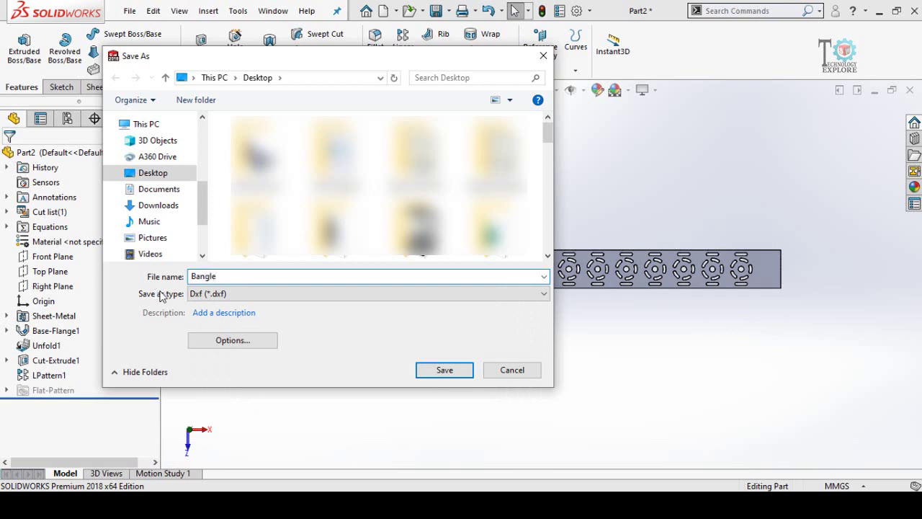
pyautogui.click(425, 370)
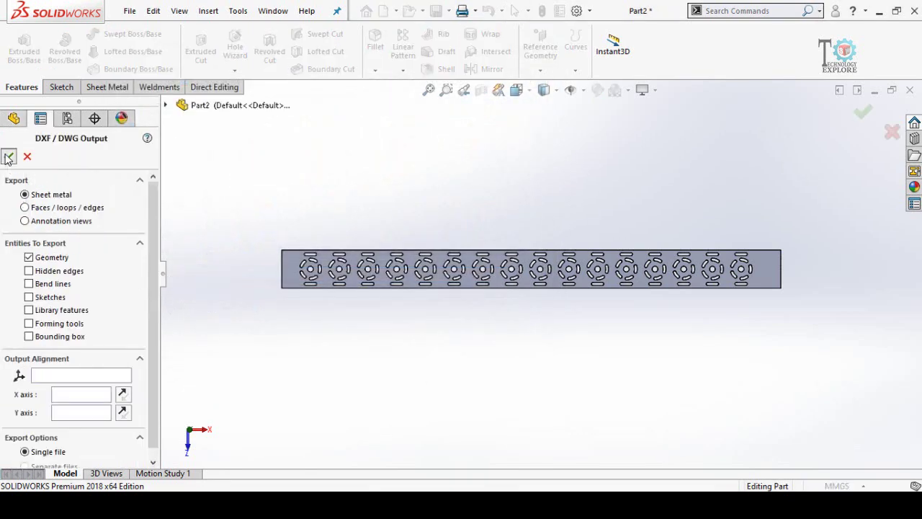
pyautogui.click(9, 156)
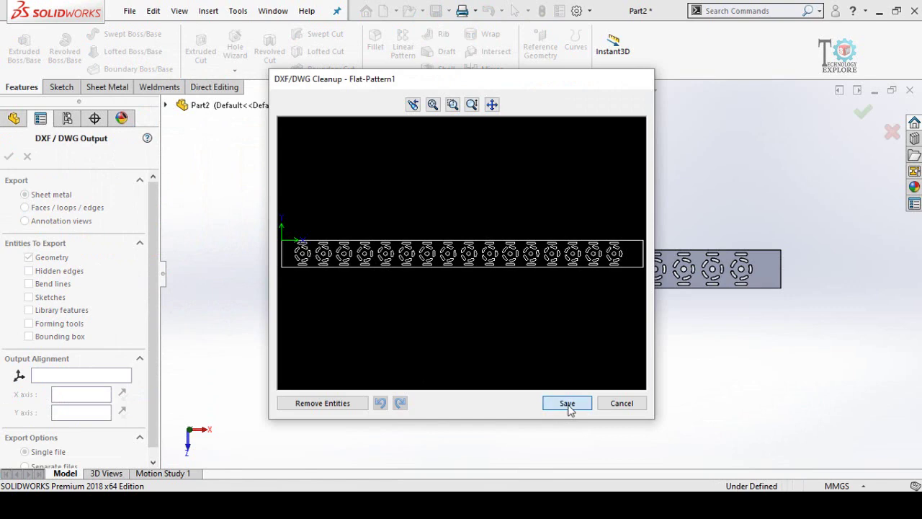
pyautogui.click(567, 405)
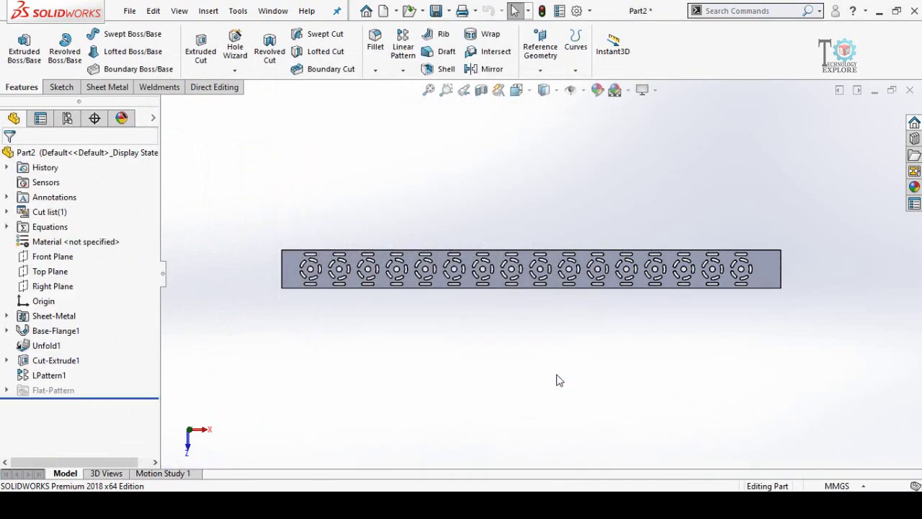
# Fold the perforated flat strip into a ring with Fold, then orbit to inspect it.
pyautogui.moveTo(554, 367)
pyautogui.mouseDown(button='middle')
pyautogui.moveTo(551, 312)
pyautogui.moveTo(544, 347)
pyautogui.mouseUp(button='middle')
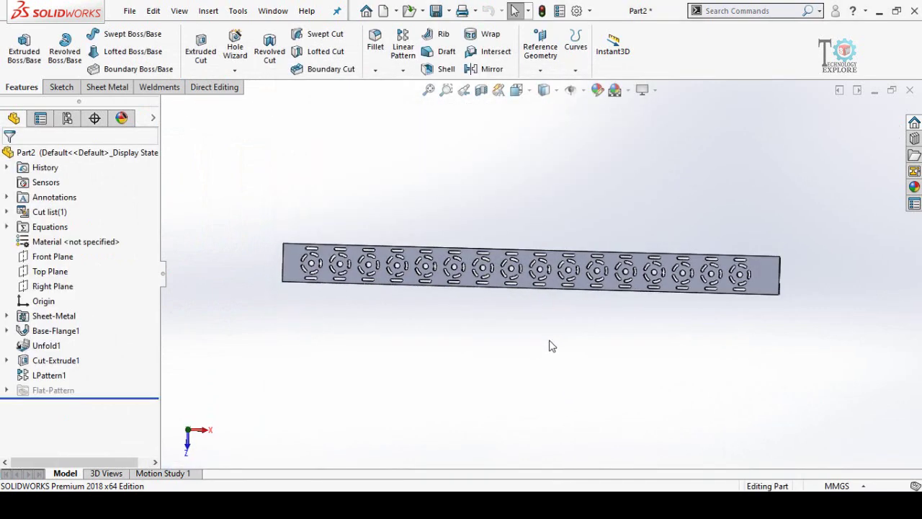
pyautogui.scroll(-2, 454, 220)
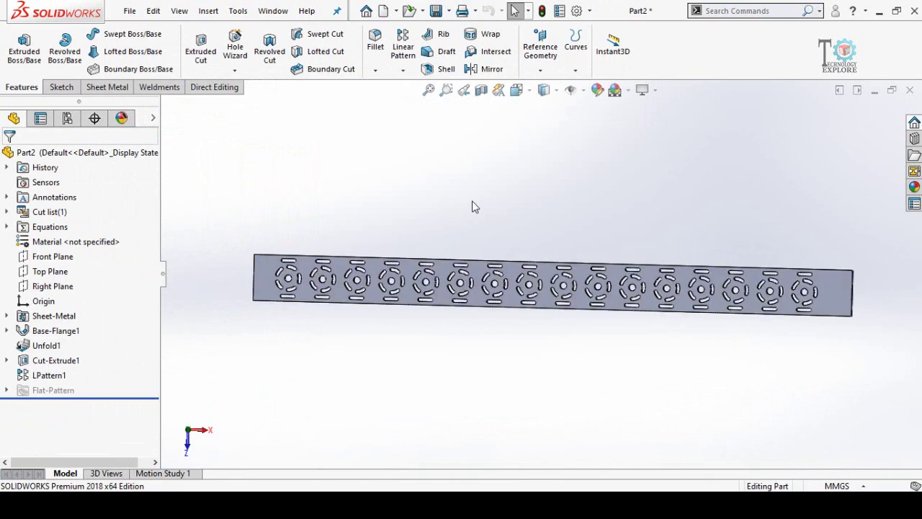
pyautogui.moveTo(473, 207)
pyautogui.mouseDown(button='middle')
pyautogui.moveTo(494, 124)
pyautogui.moveTo(533, 127)
pyautogui.moveTo(507, 130)
pyautogui.mouseUp(button='middle')
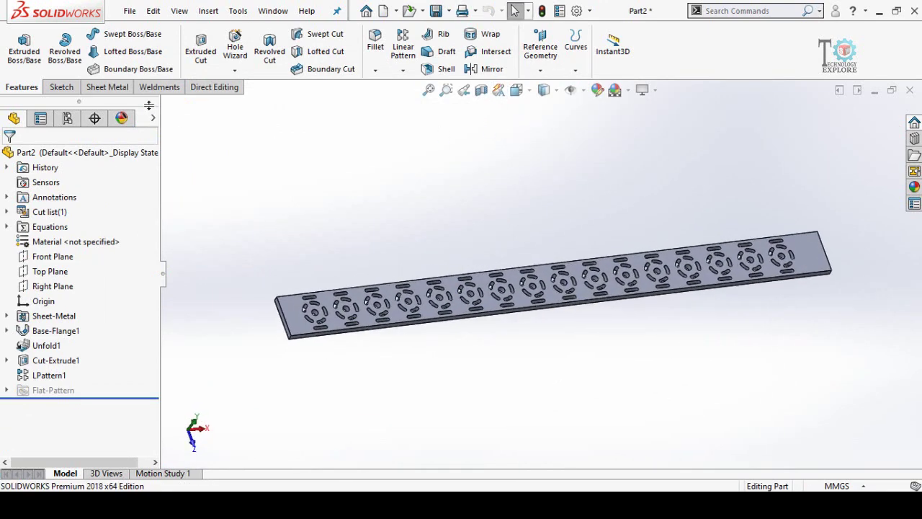
pyautogui.click(107, 87)
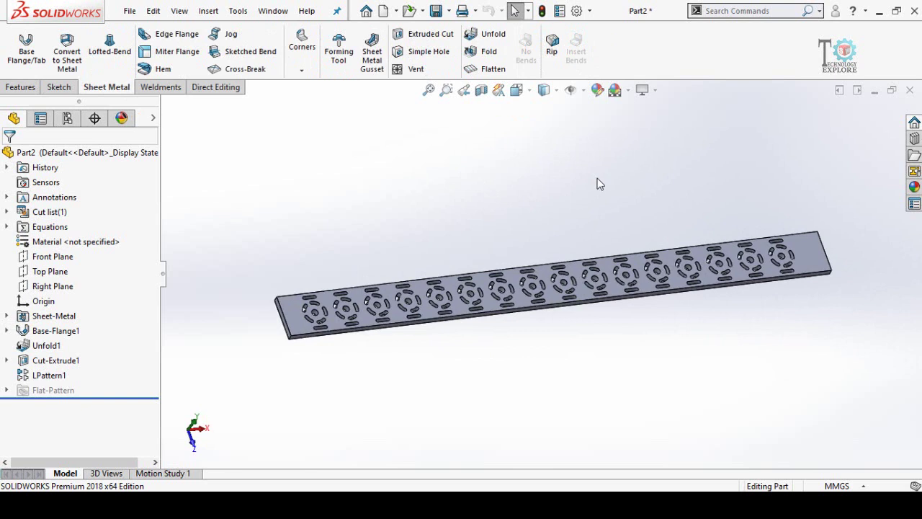
pyautogui.click(484, 55)
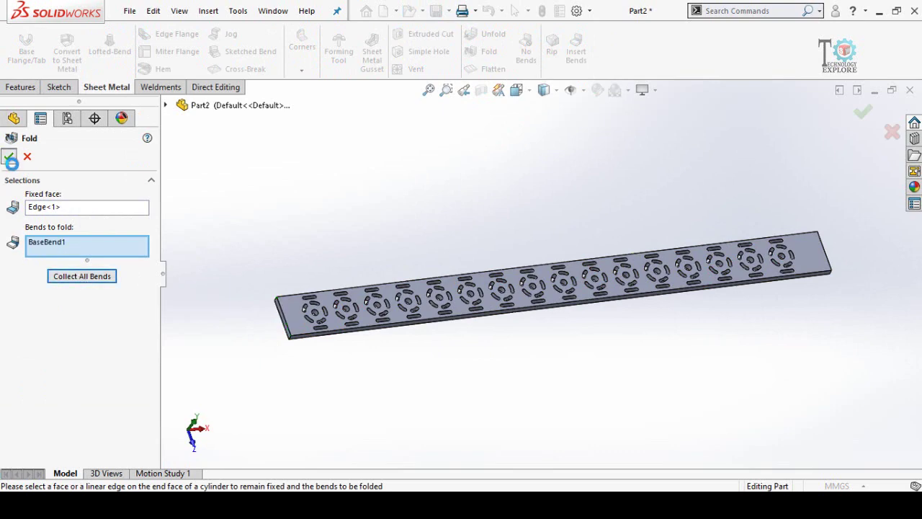
pyautogui.moveTo(419, 345); pyautogui.dragTo(367, 246, button='middle')
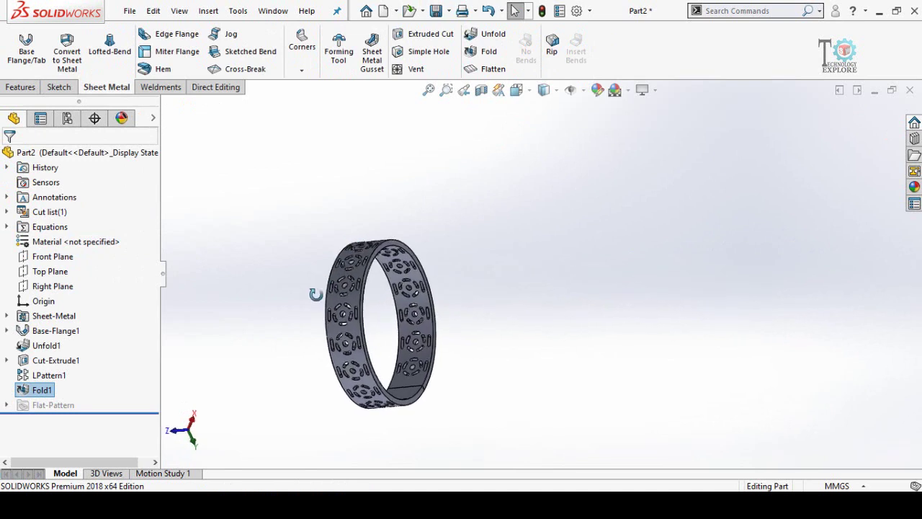
pyautogui.moveTo(368, 245); pyautogui.dragTo(346, 333, button='middle')
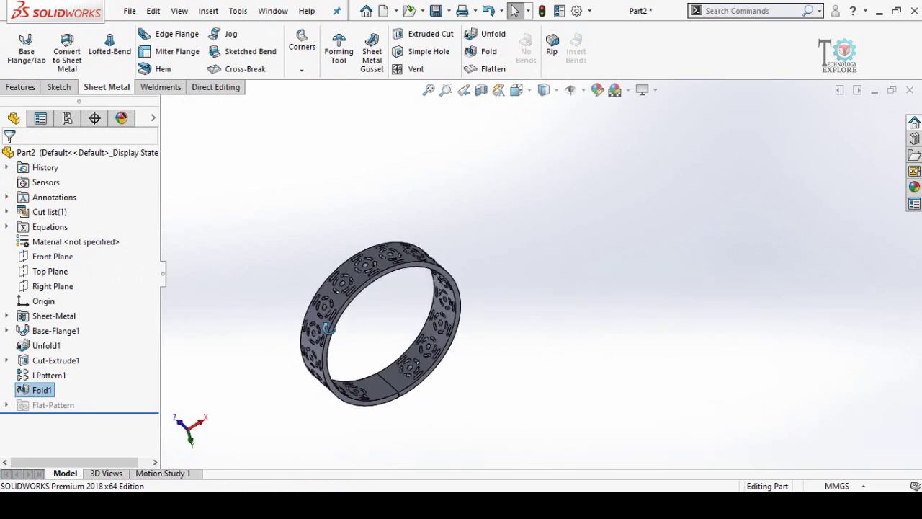
pyautogui.click(374, 303)
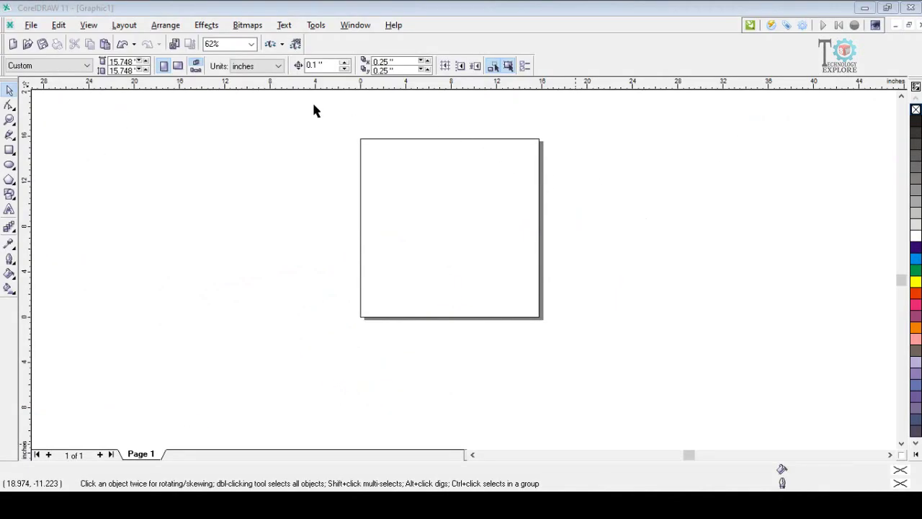
# Import Bangle.DXF, keeping Metric scaling of 1 unit = 1 mm.
pyautogui.click(31, 26)
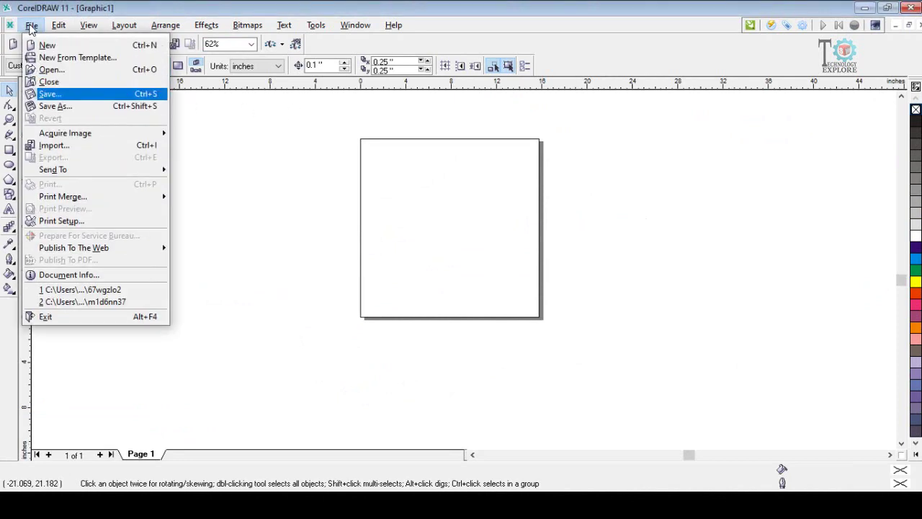
pyautogui.press('Up')
pyautogui.press('Up')
pyautogui.press('Down')
pyautogui.press('Down')
pyautogui.press('Down')
pyautogui.press('Down')
pyautogui.press('Down')
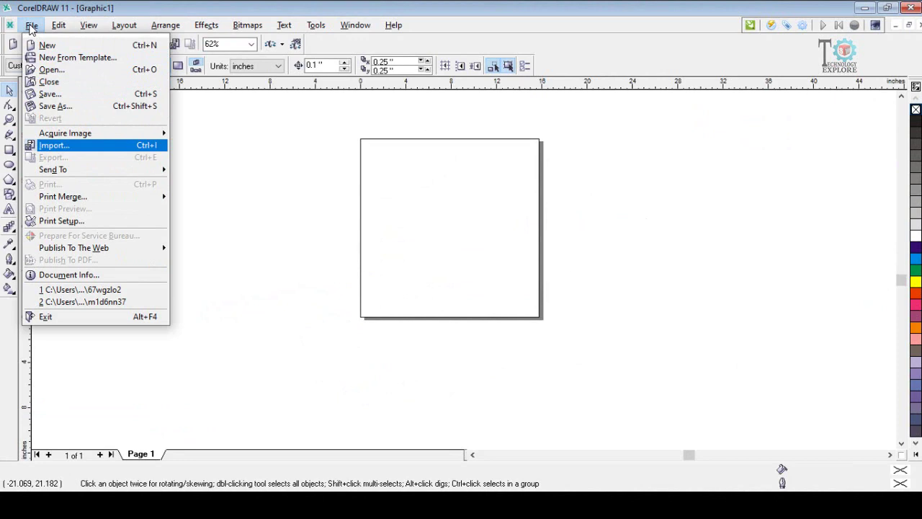
pyautogui.press('Return')
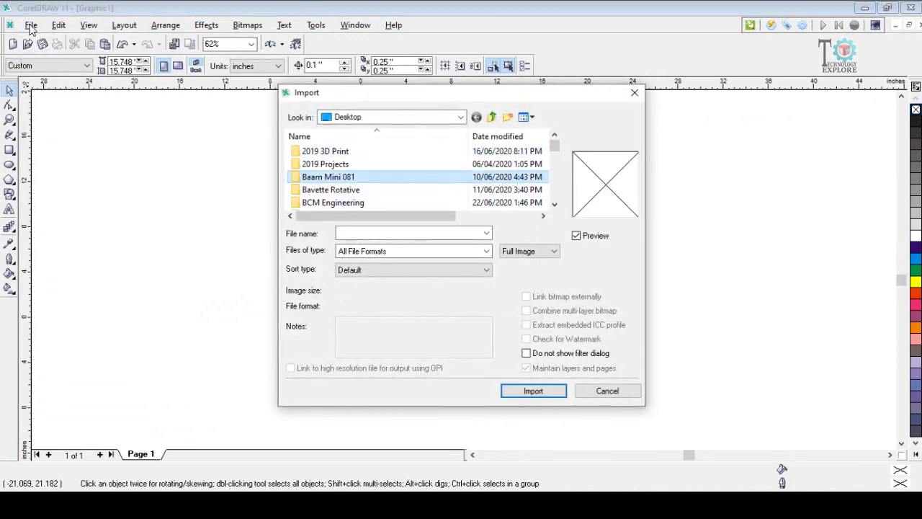
pyautogui.write('ban')
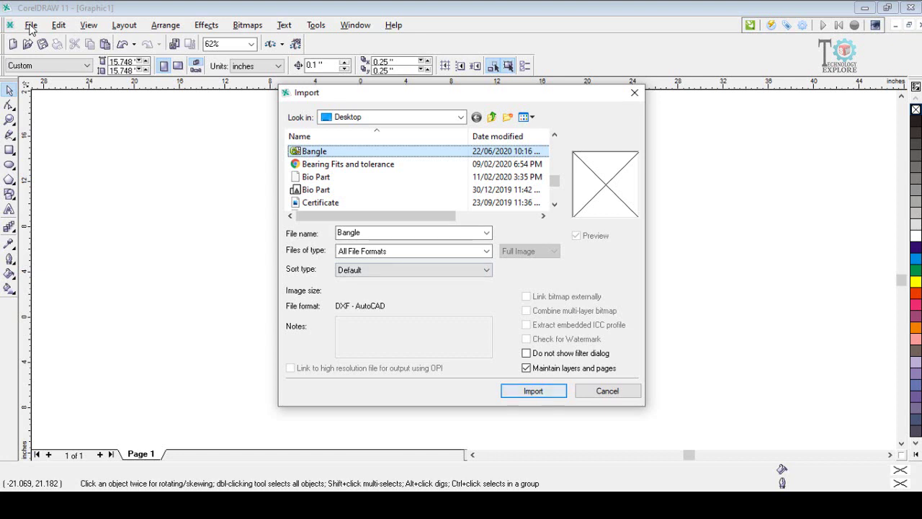
pyautogui.press('Return')
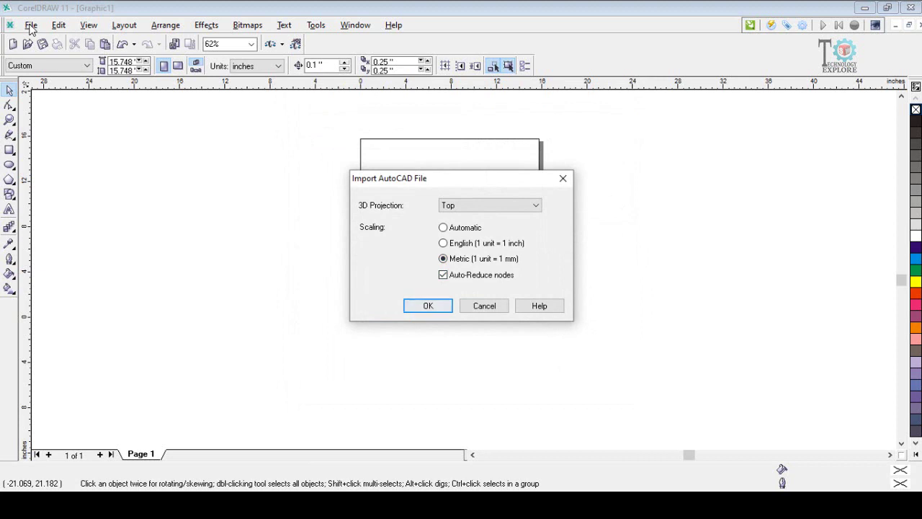
pyautogui.press('Return')
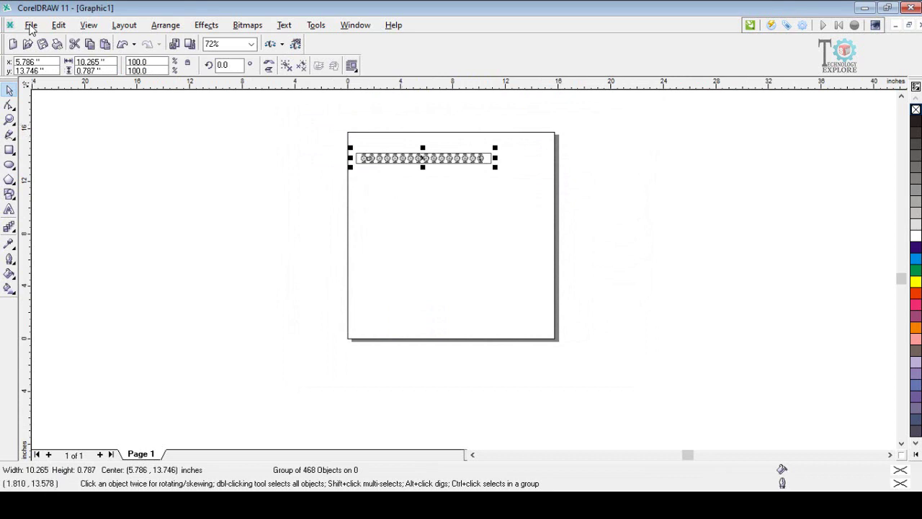
# Rotate the strip 90°, place it at the page's left edge, and send it to the Engraving manager.
pyautogui.click(590, 124)
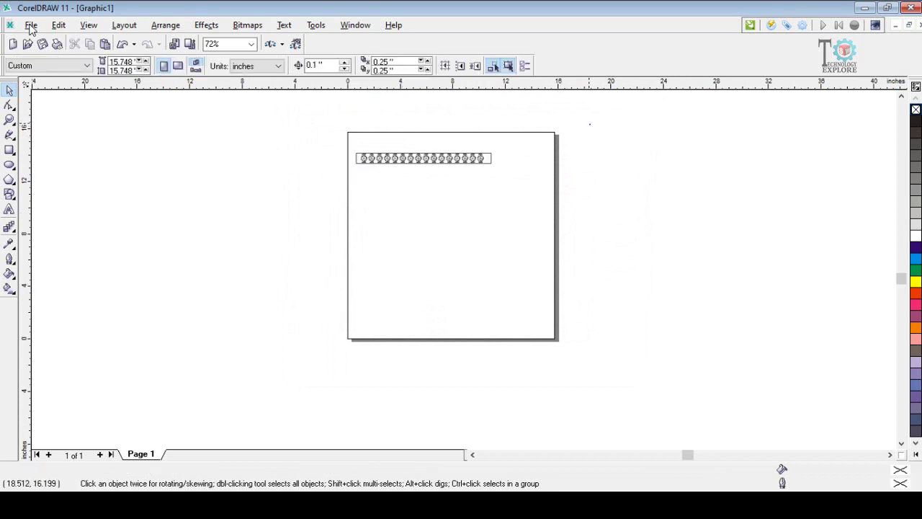
pyautogui.moveTo(567, 128); pyautogui.dragTo(289, 205)
pyautogui.write('90')
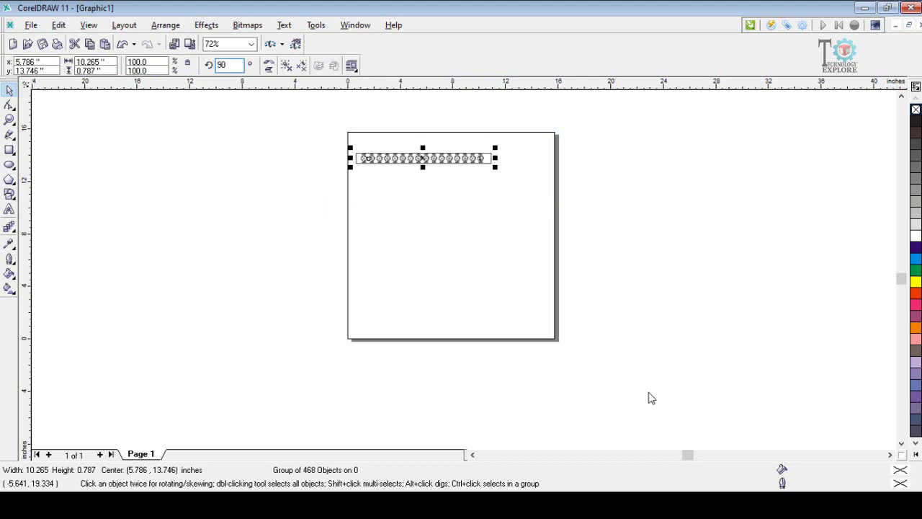
pyautogui.press('Return')
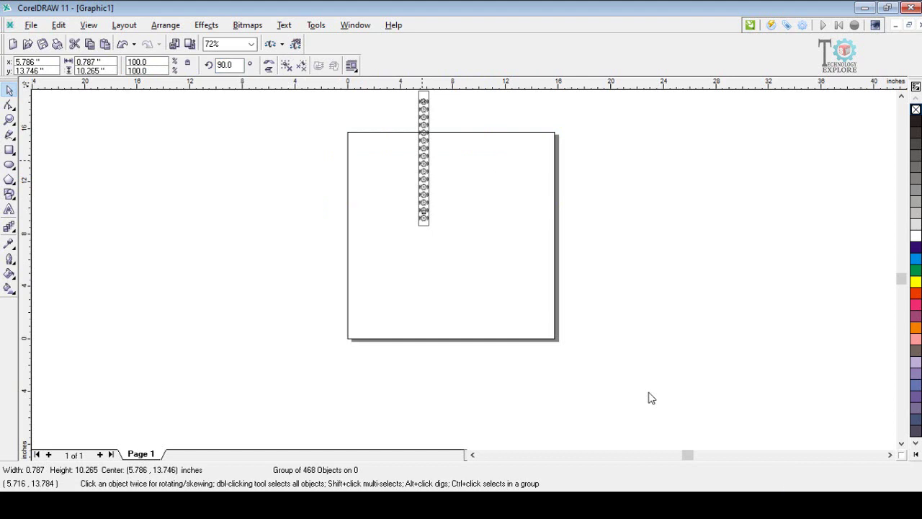
pyautogui.moveTo(422, 155); pyautogui.dragTo(355, 198)
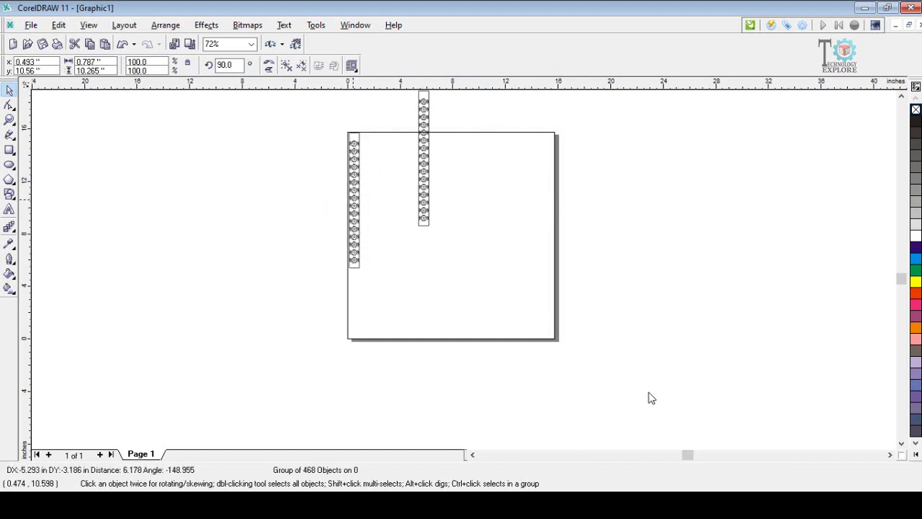
pyautogui.click(522, 237)
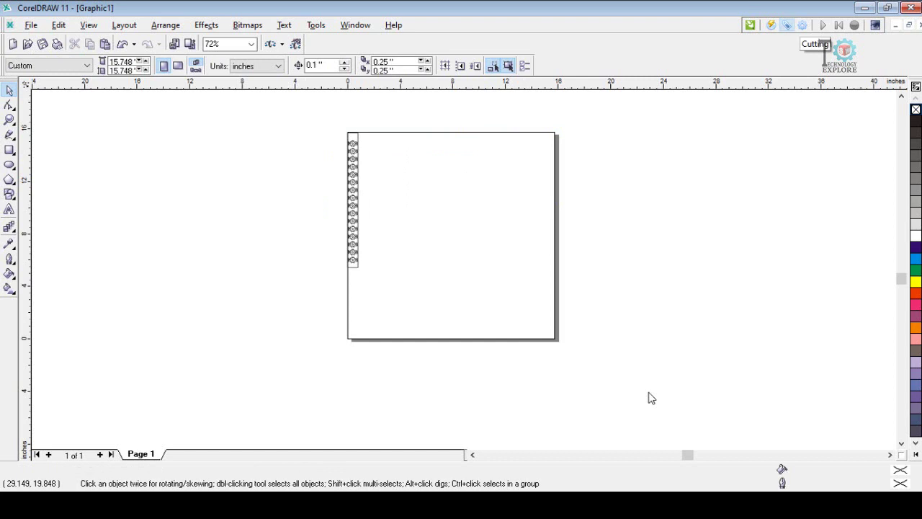
pyautogui.click(802, 25)
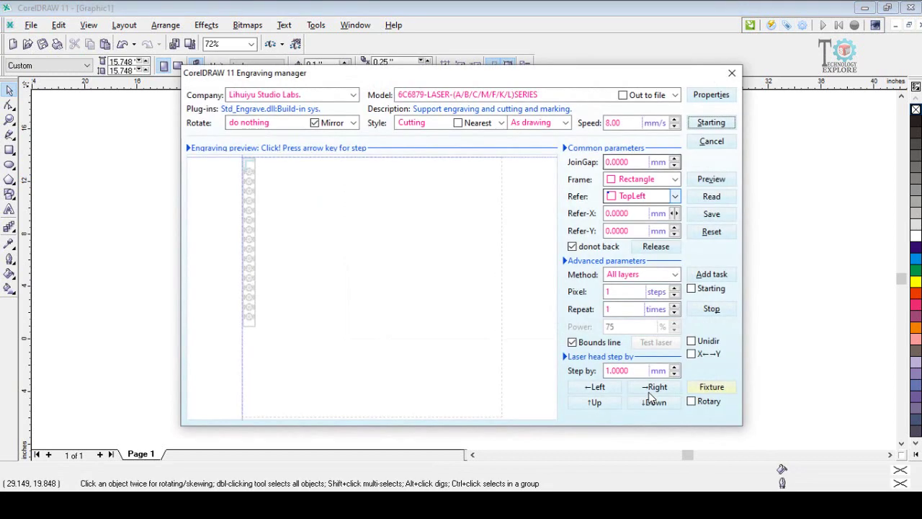